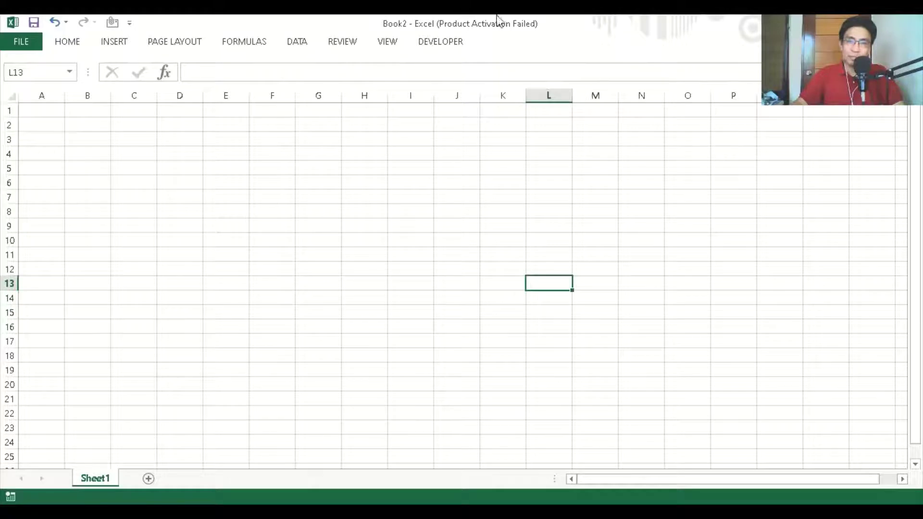
pyautogui.click(447, 46)
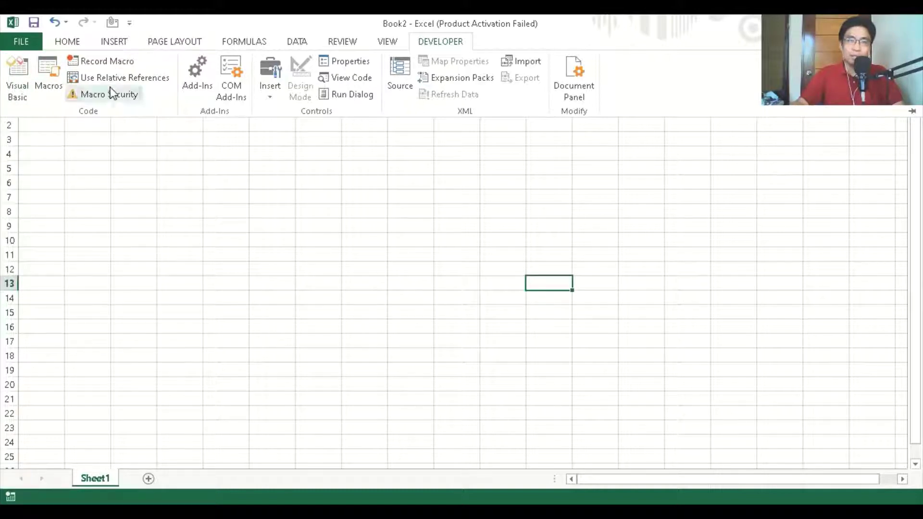
pyautogui.click(325, 279)
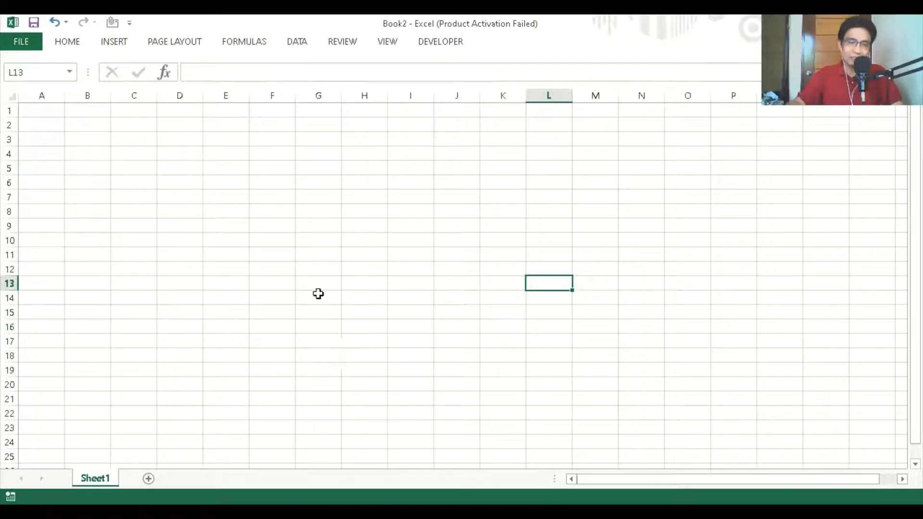
pyautogui.click(134, 185)
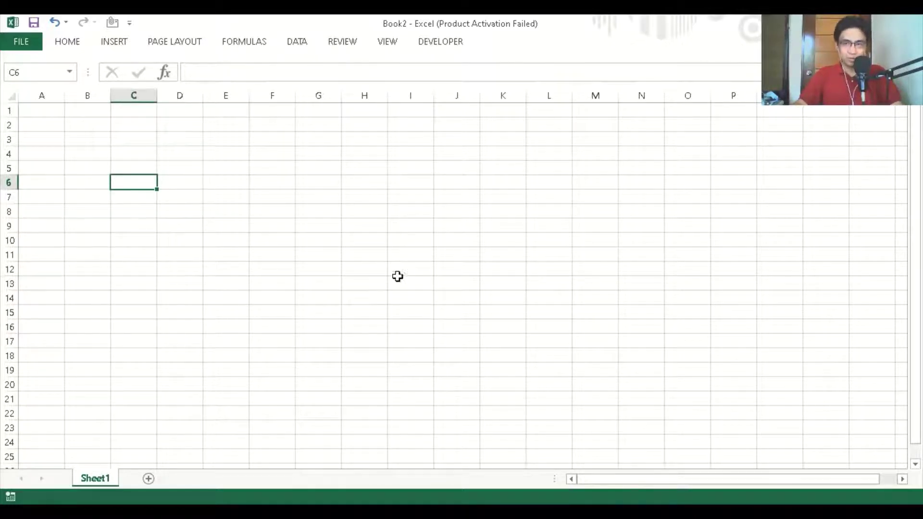
pyautogui.click(205, 313)
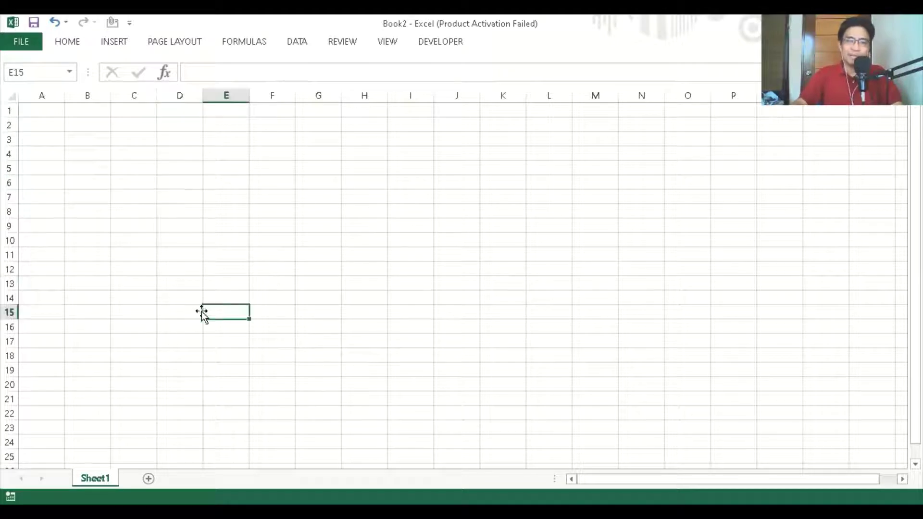
pyautogui.click(175, 352)
pyautogui.click(95, 228)
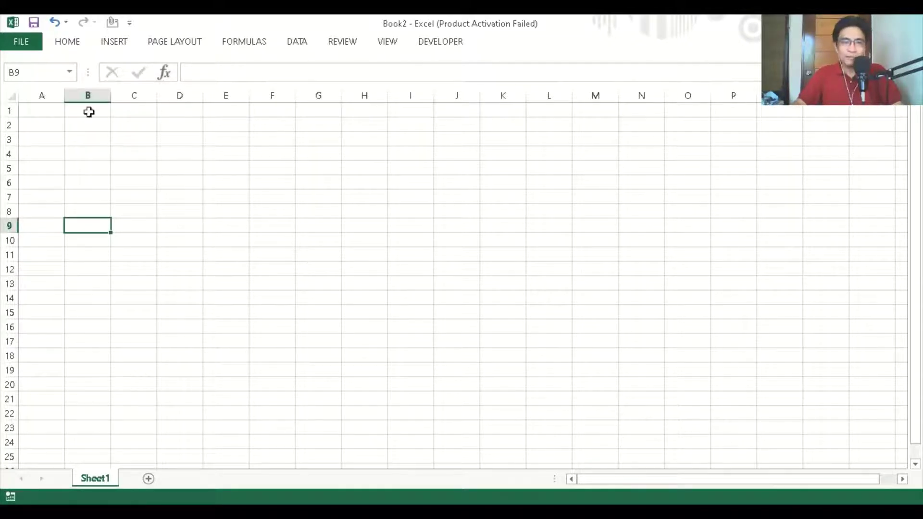
pyautogui.click(177, 195)
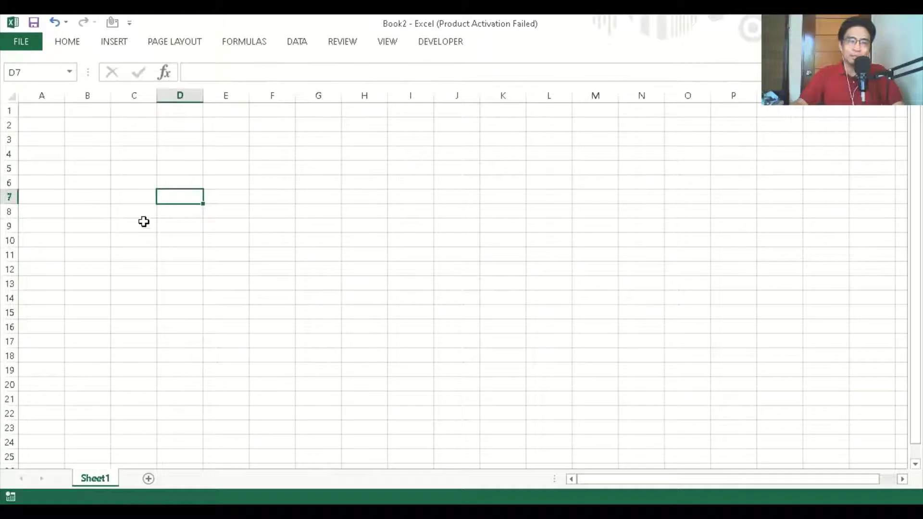
# Enter the header "Nos." in cell A1 and narrow column A to fit the text
pyautogui.click(41, 110)
pyautogui.write('N')
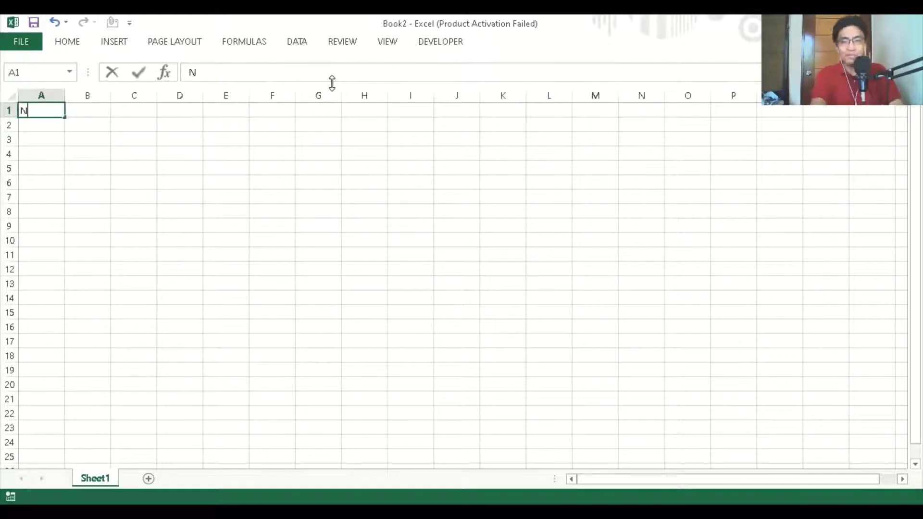
pyautogui.write('os.')
pyautogui.press('Return')
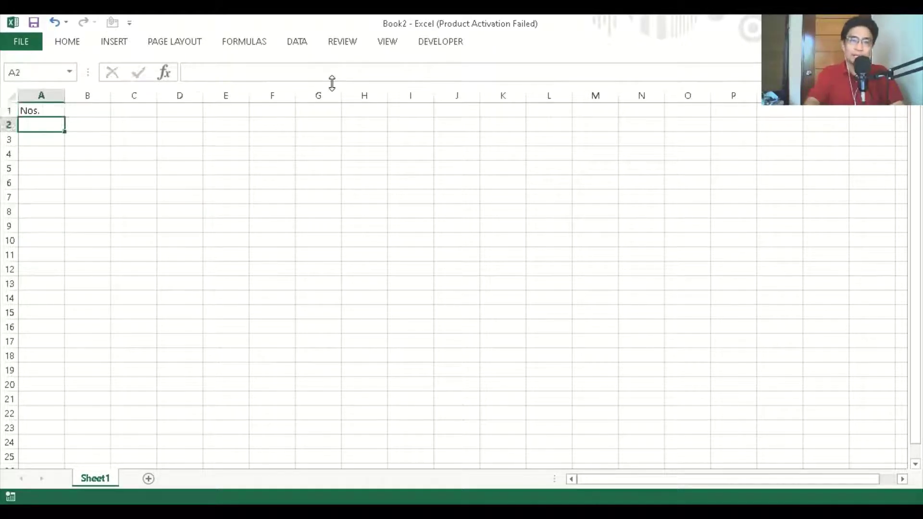
pyautogui.press('Up')
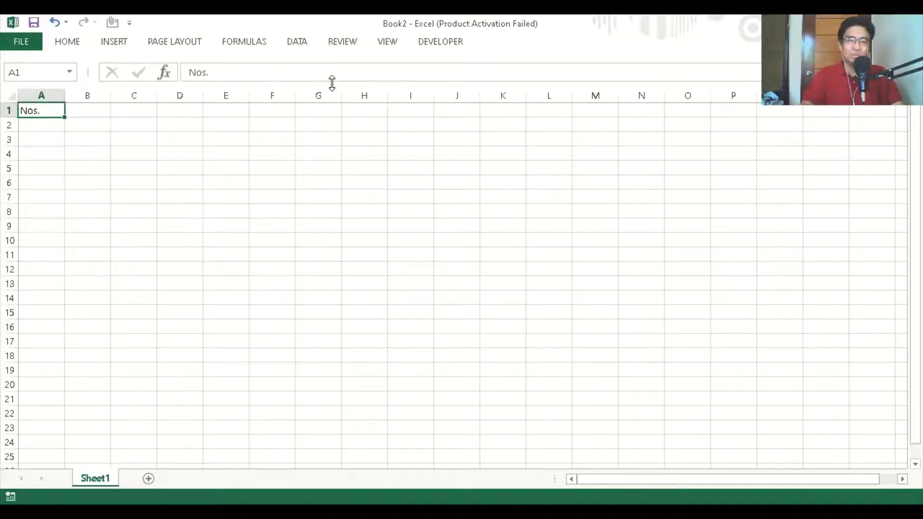
pyautogui.press('Down')
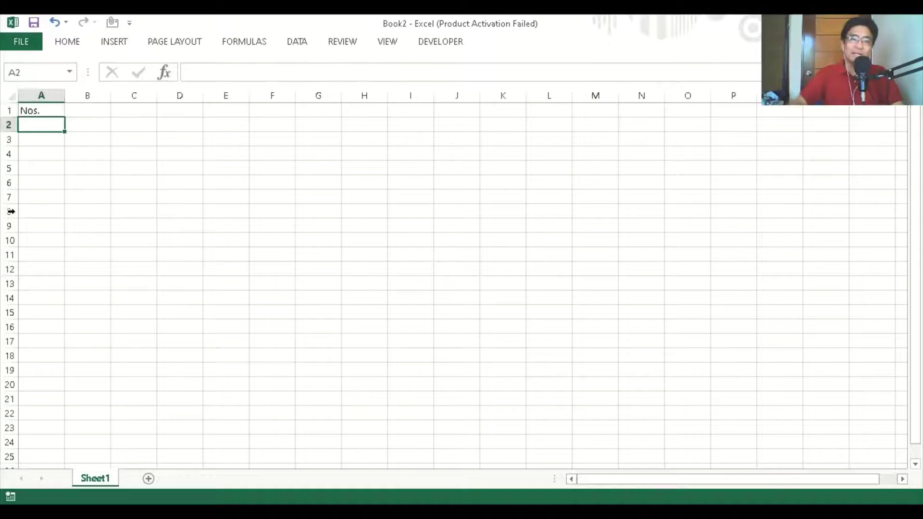
pyautogui.moveTo(107, 207); pyautogui.dragTo(106, 197)
pyautogui.click(26, 111)
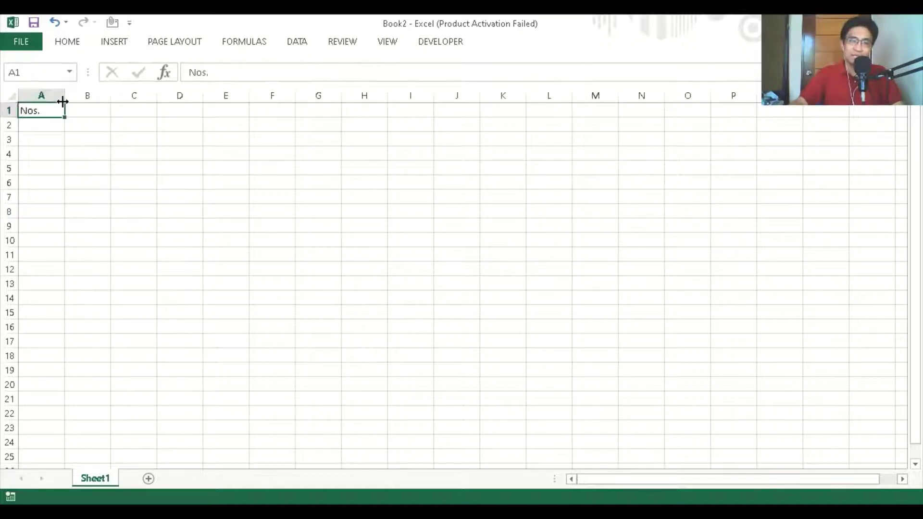
pyautogui.doubleClick(64, 96)
pyautogui.click(67, 177)
pyautogui.click(39, 109)
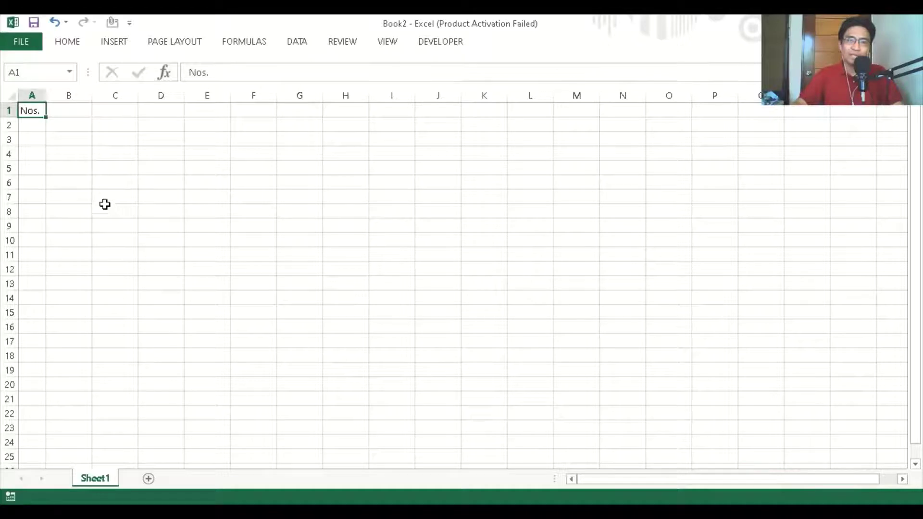
# Enter the header "Student_Nos." in cell B1 and widen column B to fit the text
pyautogui.click(55, 110)
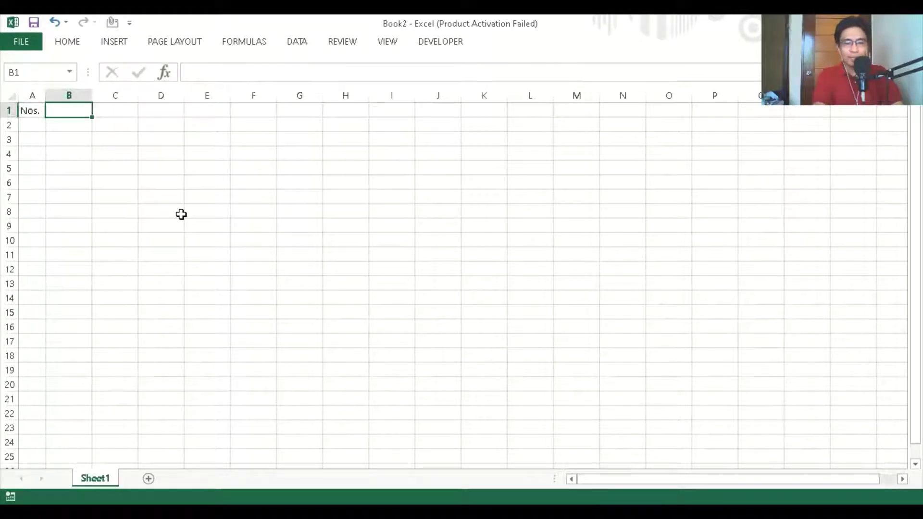
pyautogui.write('Student')
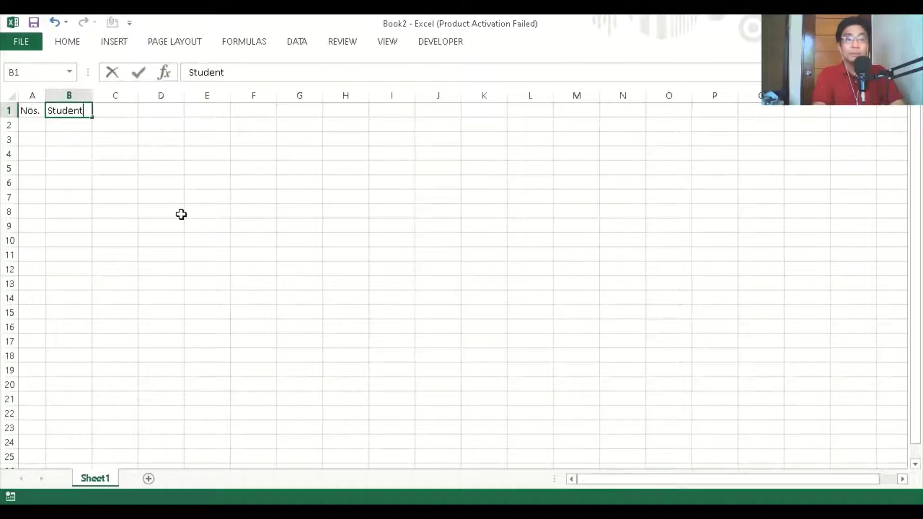
pyautogui.write('_Nos.')
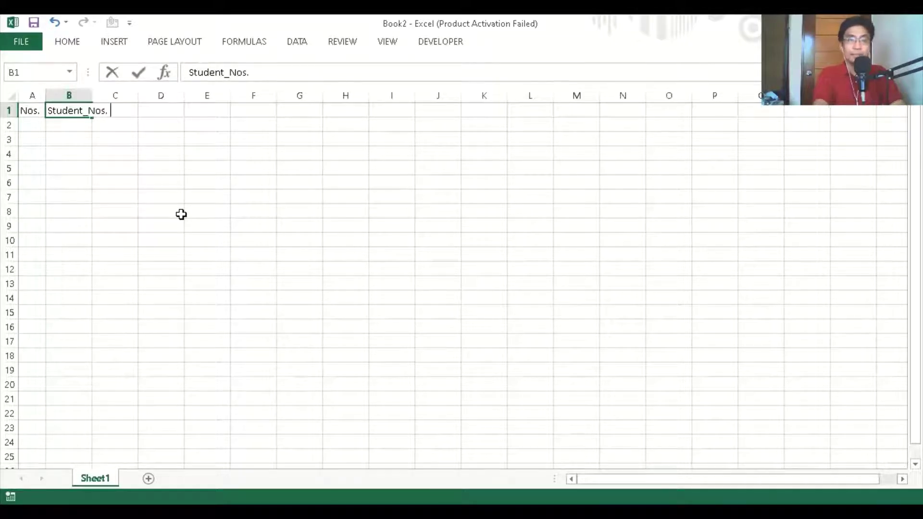
pyautogui.press('Return')
pyautogui.doubleClick(96, 100)
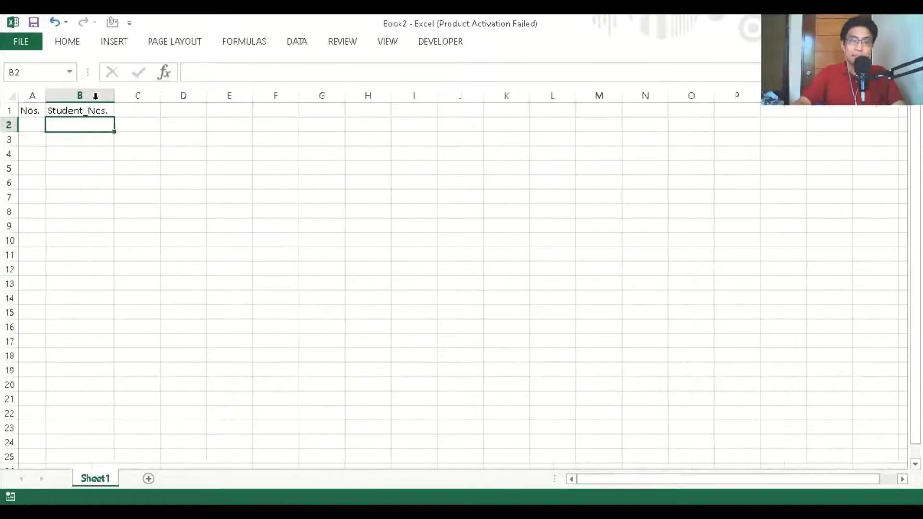
# Enter the header "Last_Name" in cell C1 and widen column C to fit the text
pyautogui.click(128, 111)
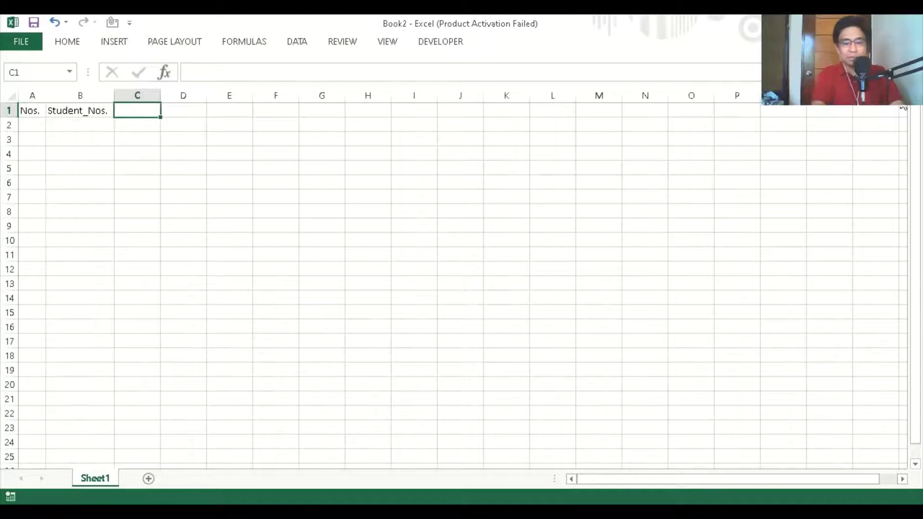
pyautogui.write('Last')
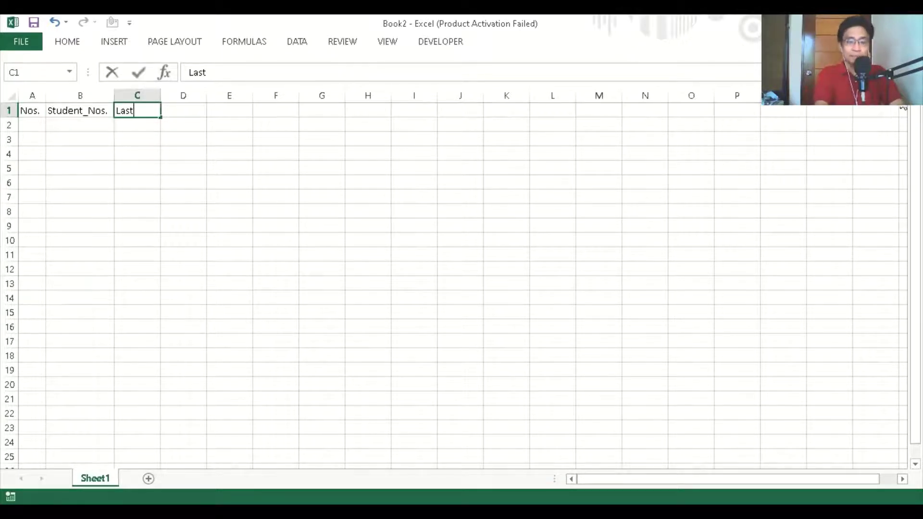
pyautogui.write('_Name')
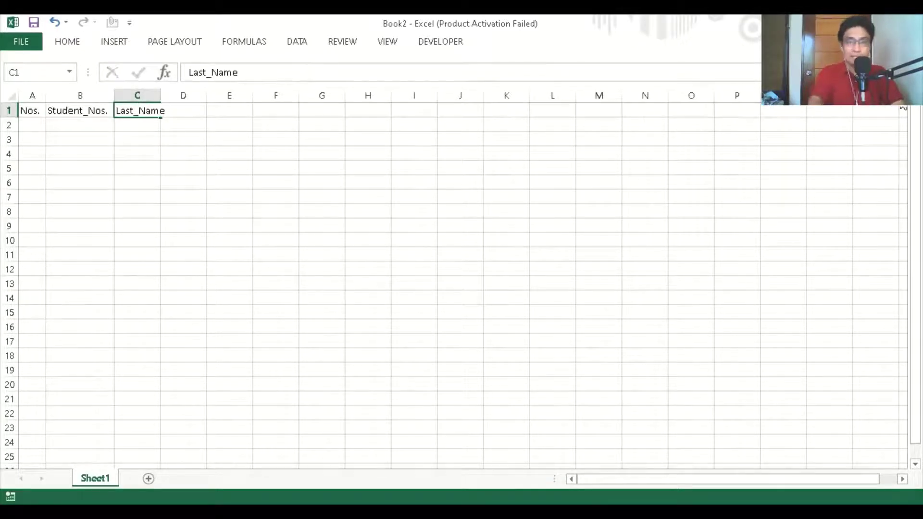
pyautogui.press('Return')
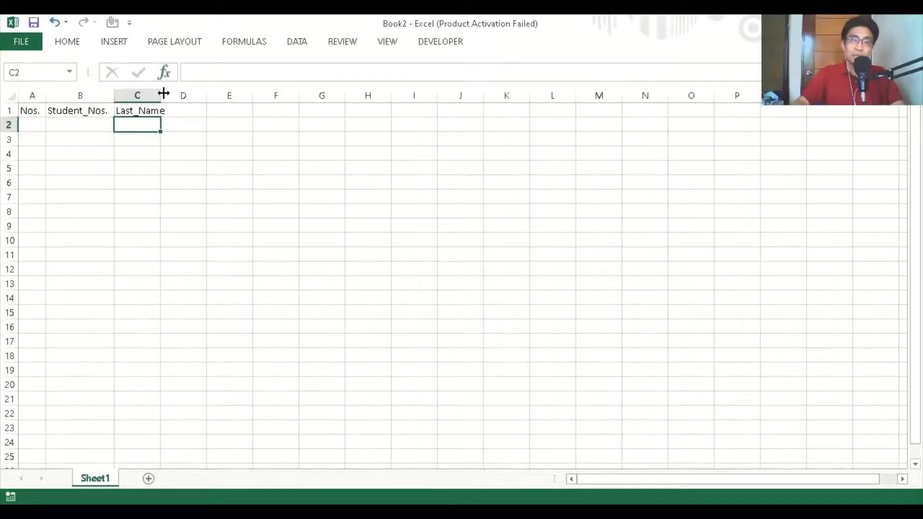
pyautogui.moveTo(163, 92); pyautogui.dragTo(170, 90)
# Enter the header "First_Name" in cell D1 and widen column D to fit the text
pyautogui.click(183, 110)
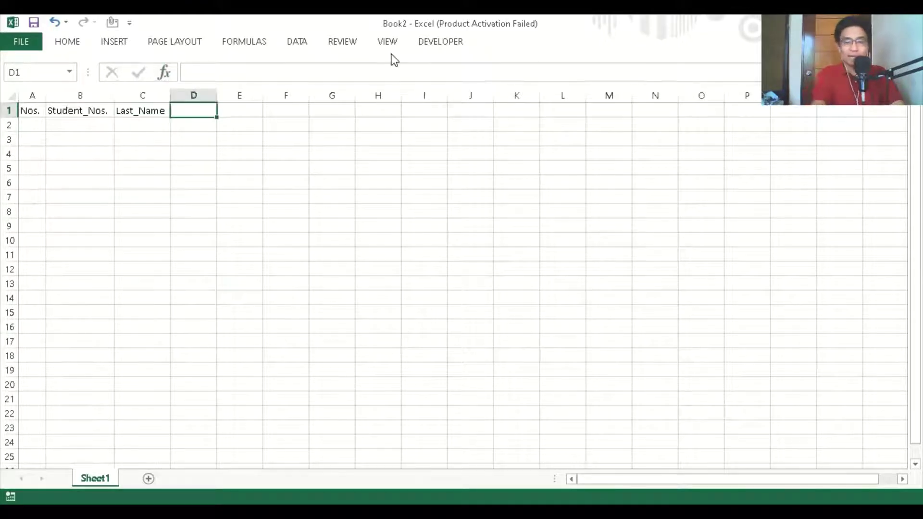
pyautogui.write('First')
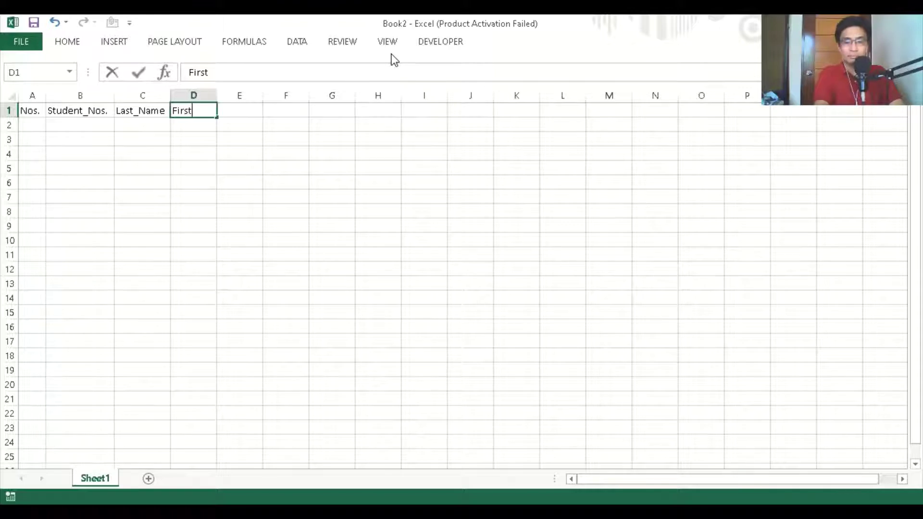
pyautogui.write('_Name')
pyautogui.press('Return')
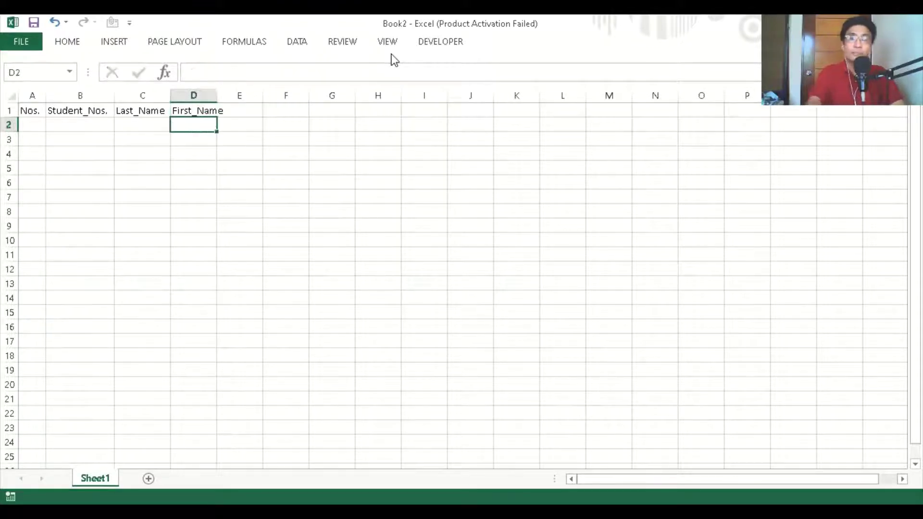
pyautogui.press('Up')
pyautogui.press('Right')
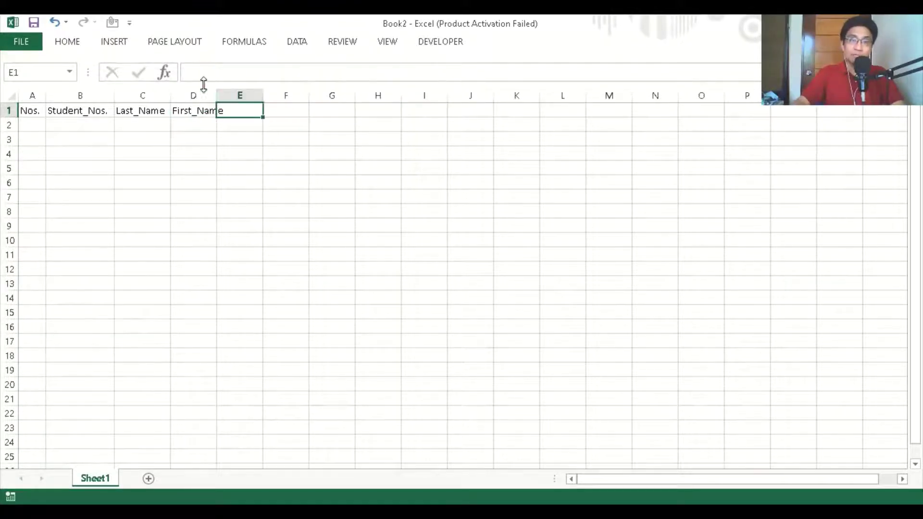
pyautogui.doubleClick(217, 95)
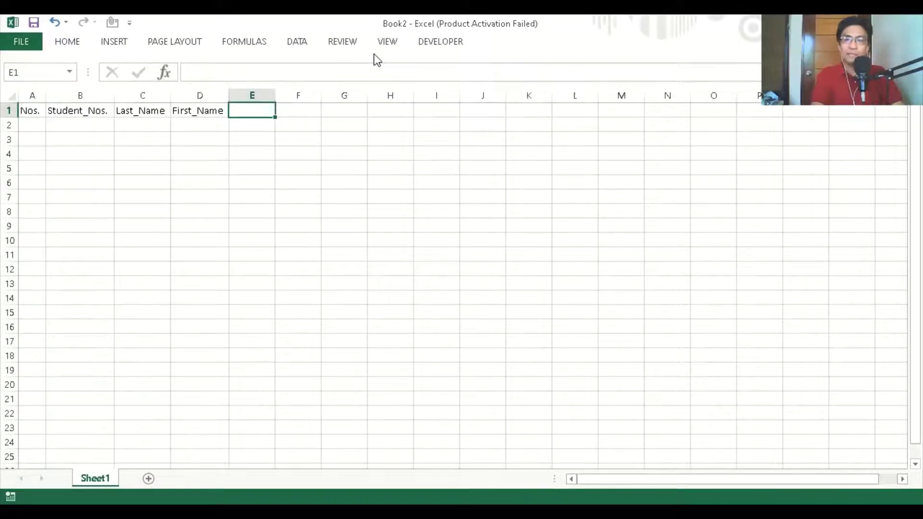
pyautogui.write('Qui')
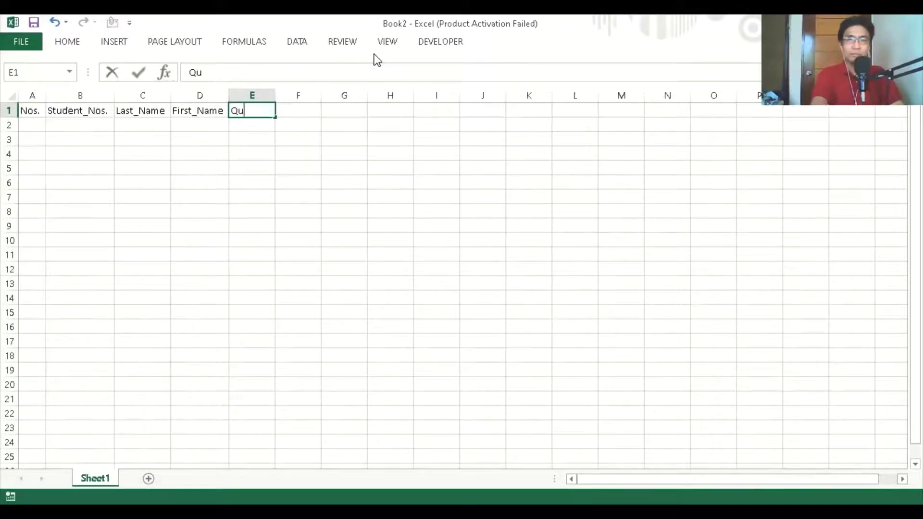
pyautogui.press('BackSpace')
pyautogui.press('BackSpace')
pyautogui.press('BackSpace')
# Enter the header "Middle_Initial" in cell E1 and widen column E to fit the text
pyautogui.write('Mid')
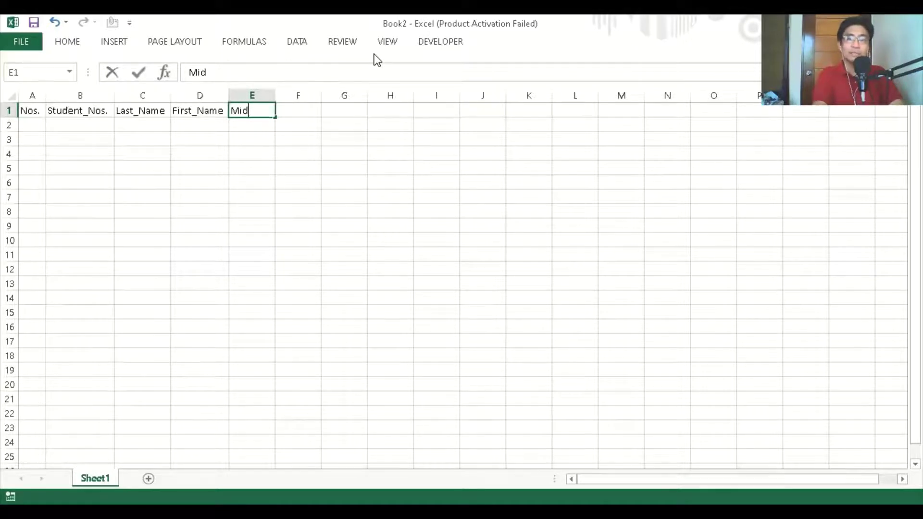
pyautogui.write('dle_')
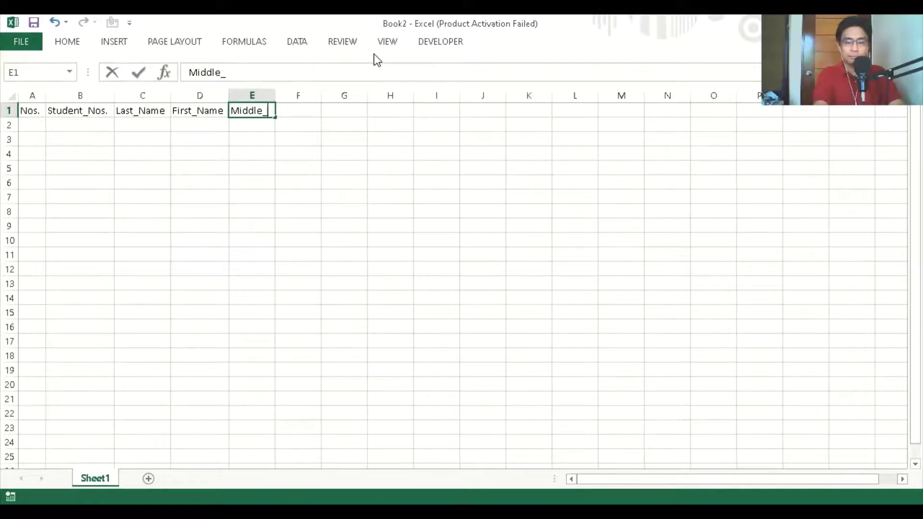
pyautogui.write('Initial')
pyautogui.press('Return')
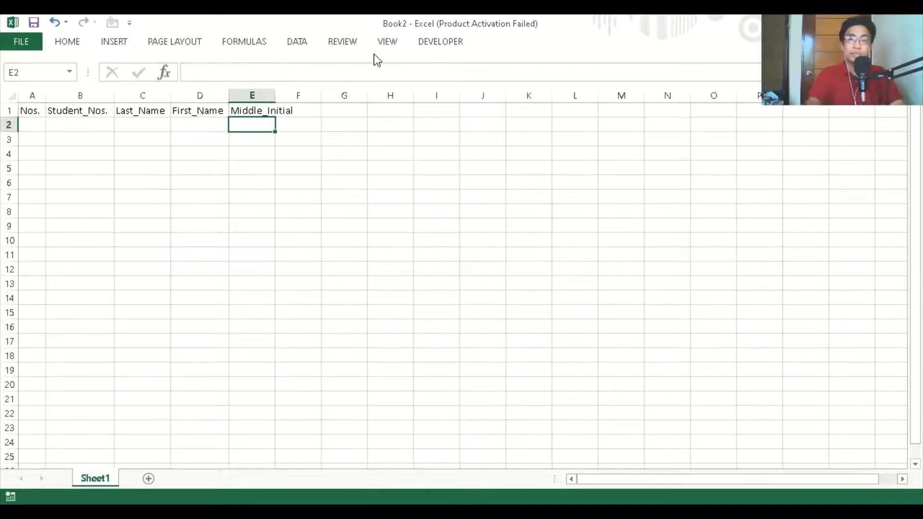
pyautogui.doubleClick(275, 95)
# Enter the headers "Quiz1" in cell F1 and "Quiz2" in cell G1
pyautogui.click(323, 114)
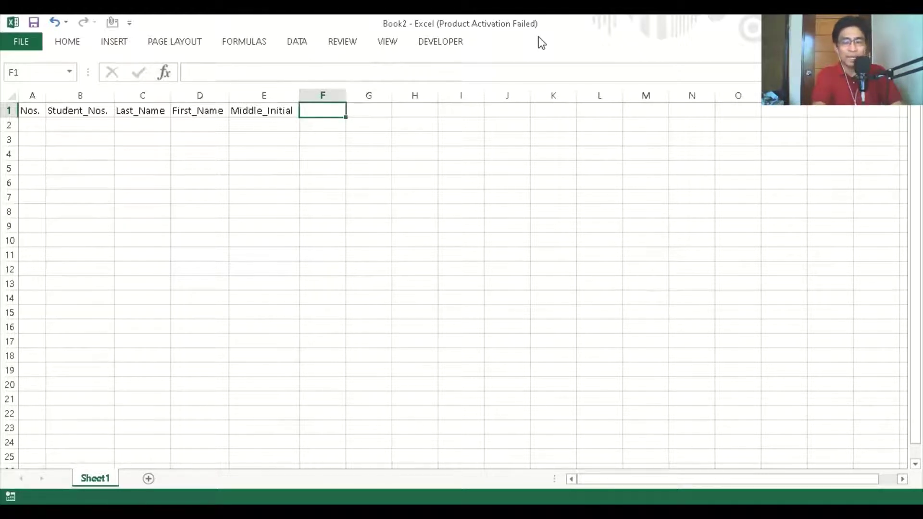
pyautogui.write('Q')
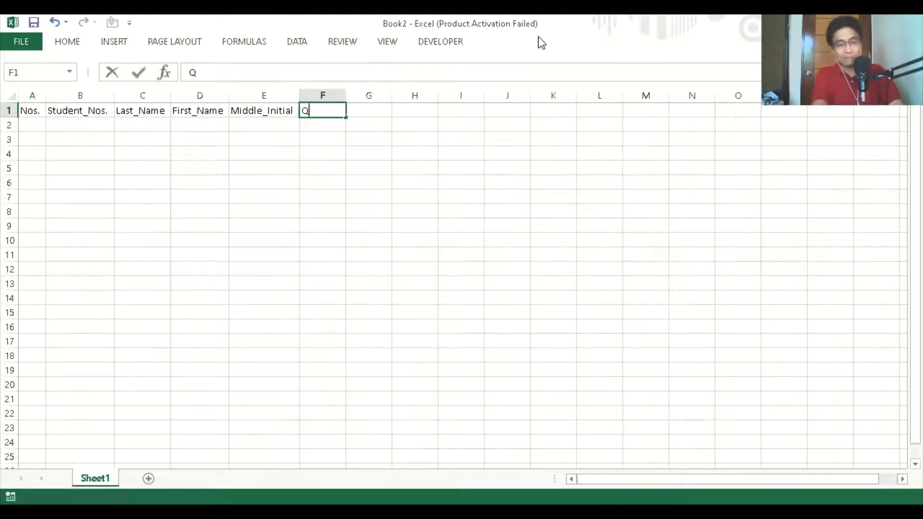
pyautogui.write('uiz1')
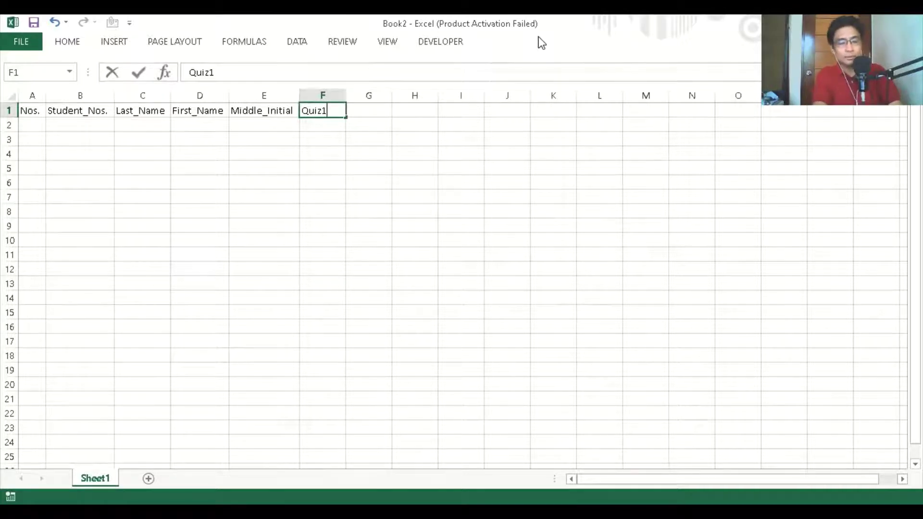
pyautogui.press('Tab')
pyautogui.write('Quiz2')
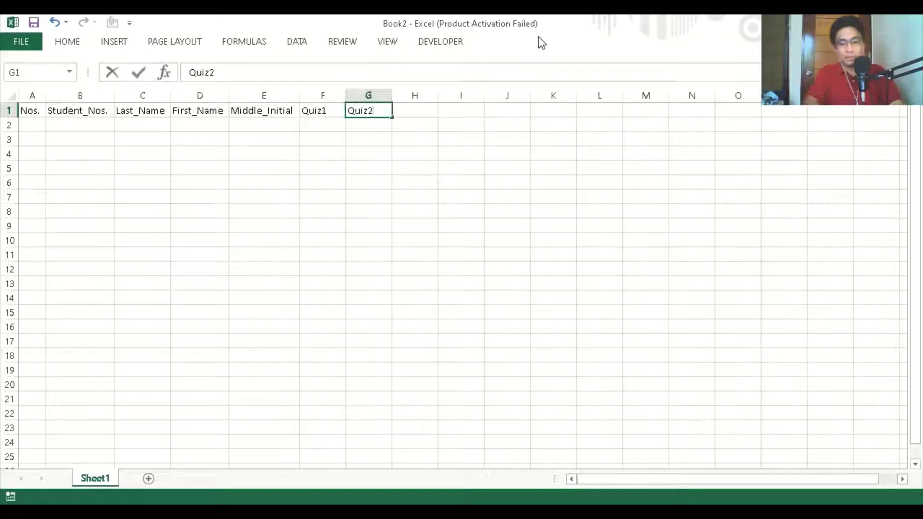
pyautogui.press('Tab')
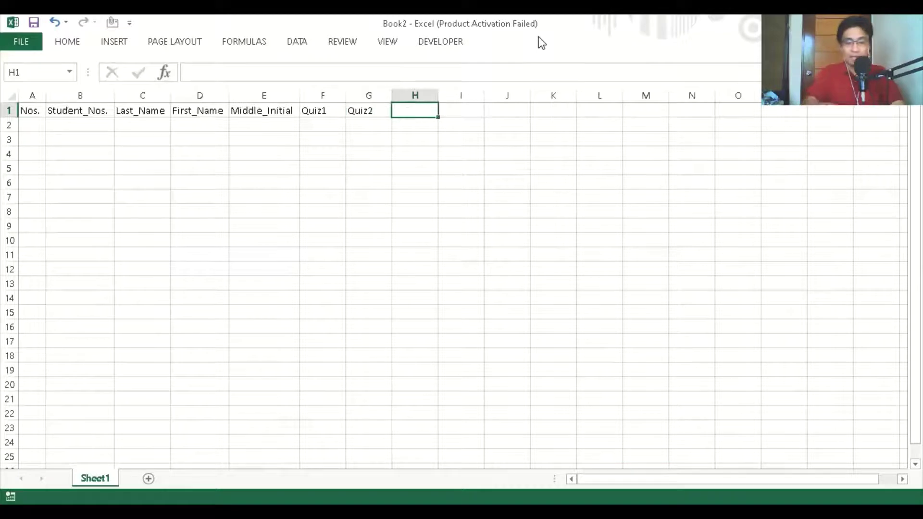
# Enter the header "Avergage" in cell H1
pyautogui.write('Avergage')
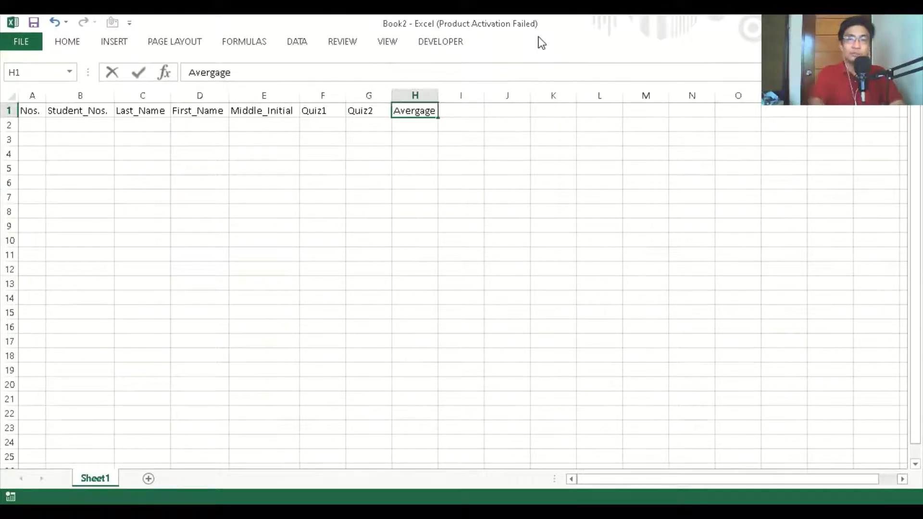
pyautogui.press('Tab')
pyautogui.press('Down')
pyautogui.press('Left')
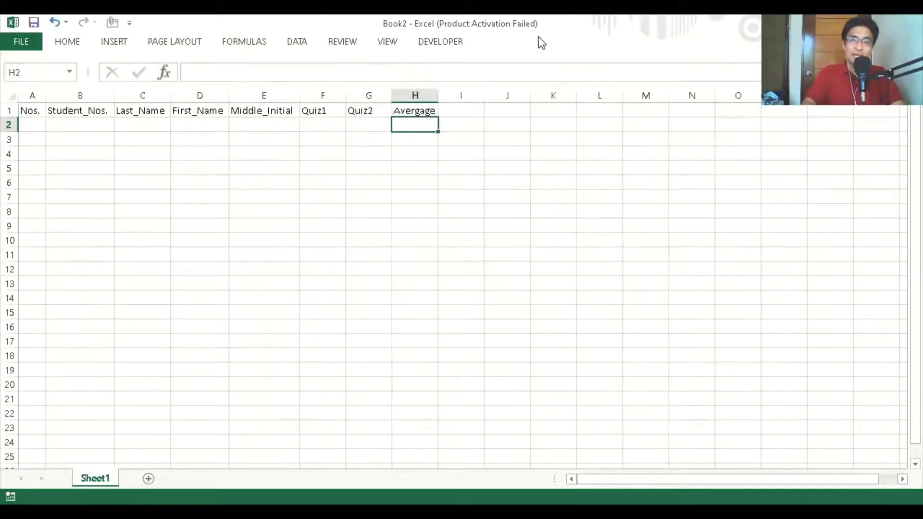
pyautogui.press('Right')
pyautogui.press('Up')
pyautogui.press('Left')
pyautogui.press('Right')
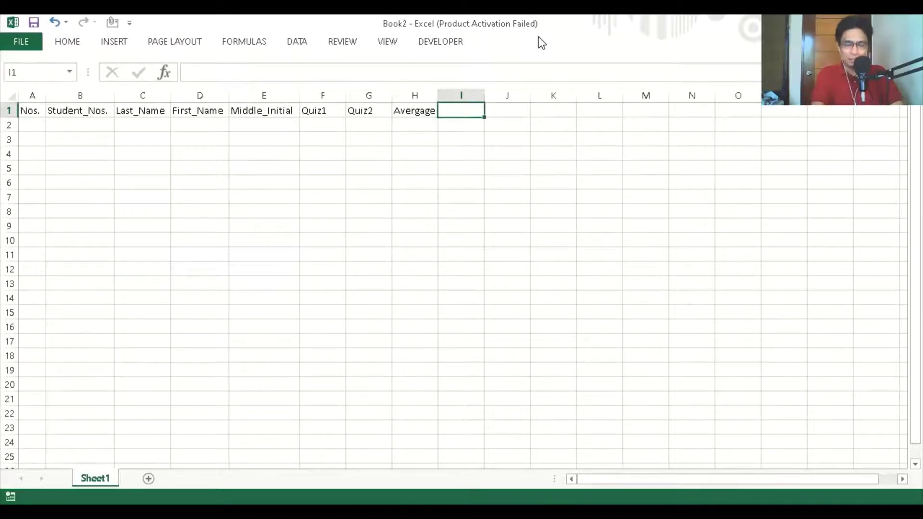
# Enter the header "Final Exam" in cell I1
pyautogui.write('Fi')
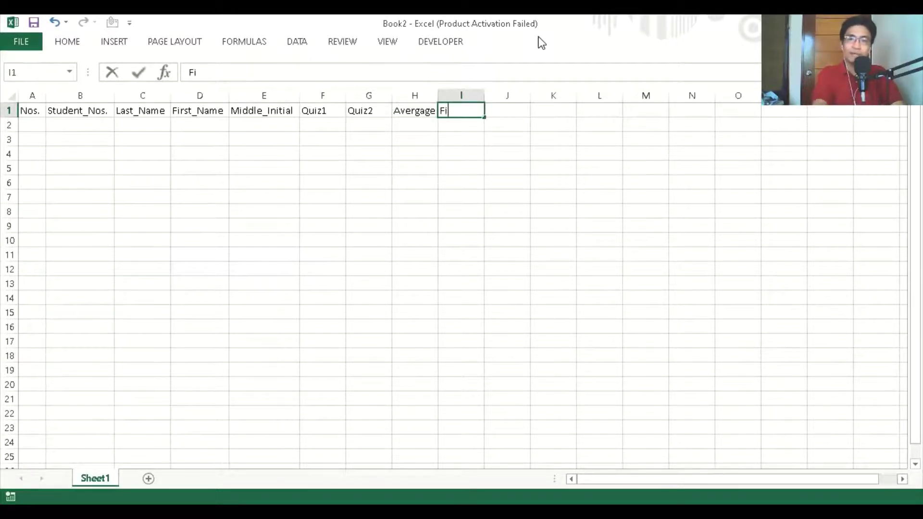
pyautogui.write('nal Exam')
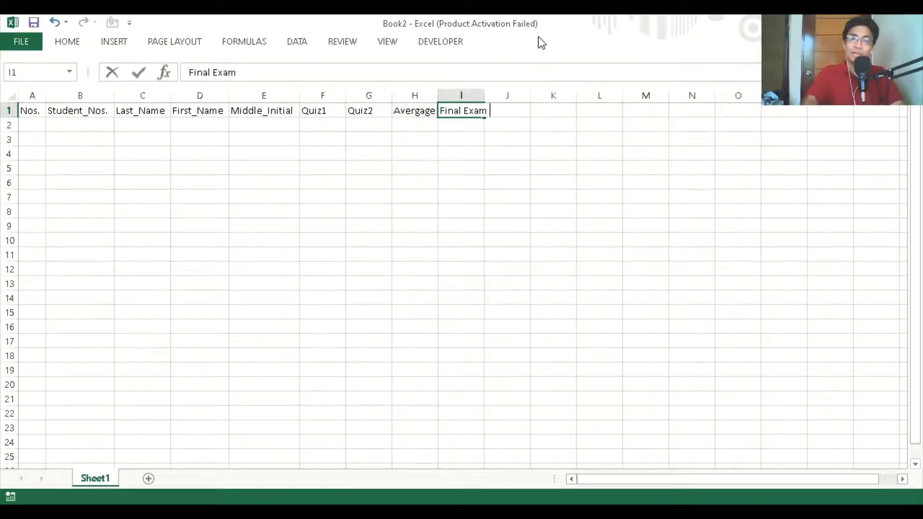
pyautogui.press('Return')
pyautogui.press('Up')
pyautogui.press('Right')
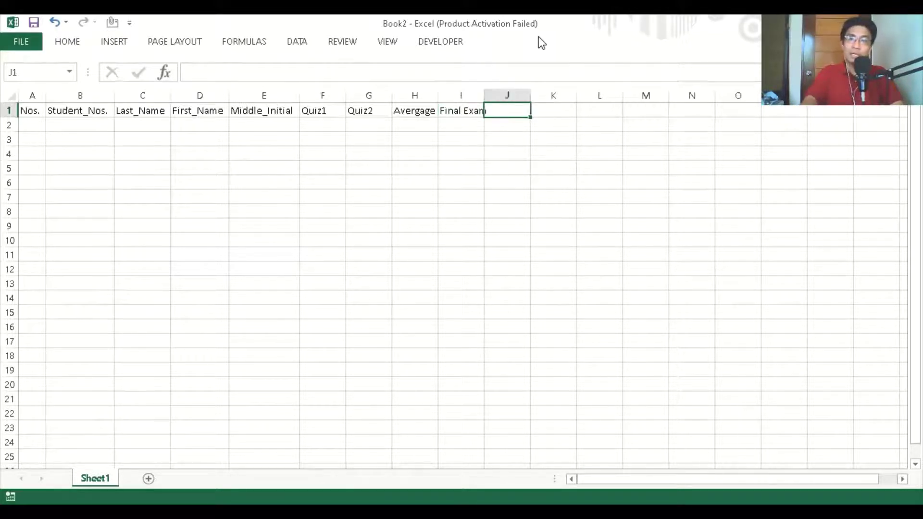
# Enter the header "Final Grade" in cell J1
pyautogui.write('F')
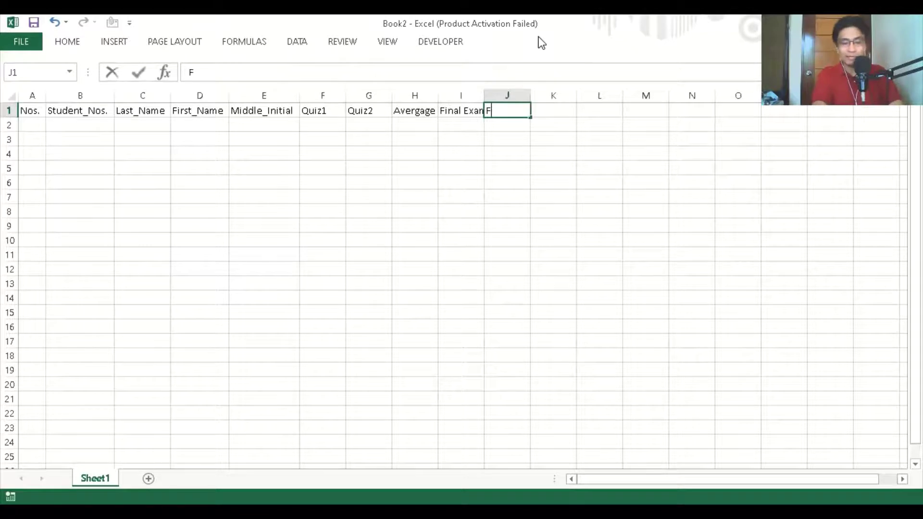
pyautogui.write('inal Grade')
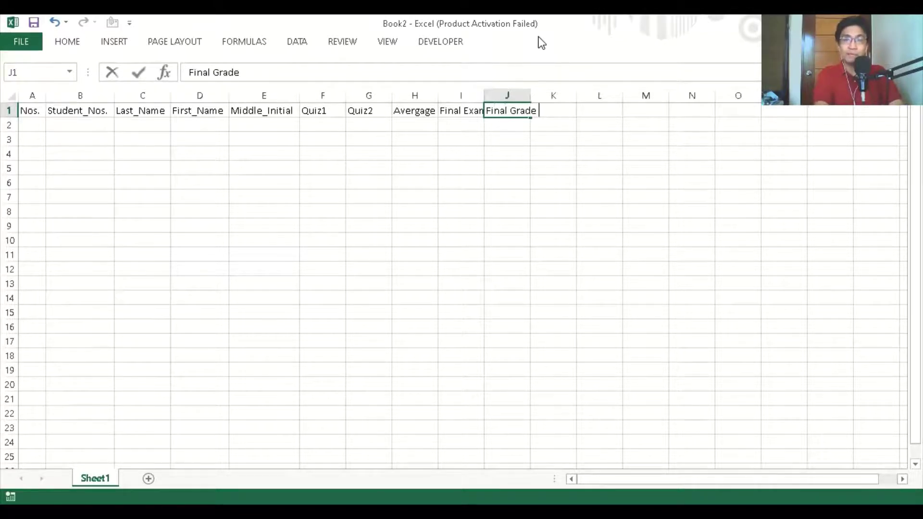
pyautogui.press('Return')
pyautogui.press('Up')
# Review the row 1 headers from Middle_Initial through Final Grade
pyautogui.press('Left')
pyautogui.press('Left')
pyautogui.press('Left')
pyautogui.press('Left')
pyautogui.press('Left')
pyautogui.press('Left')
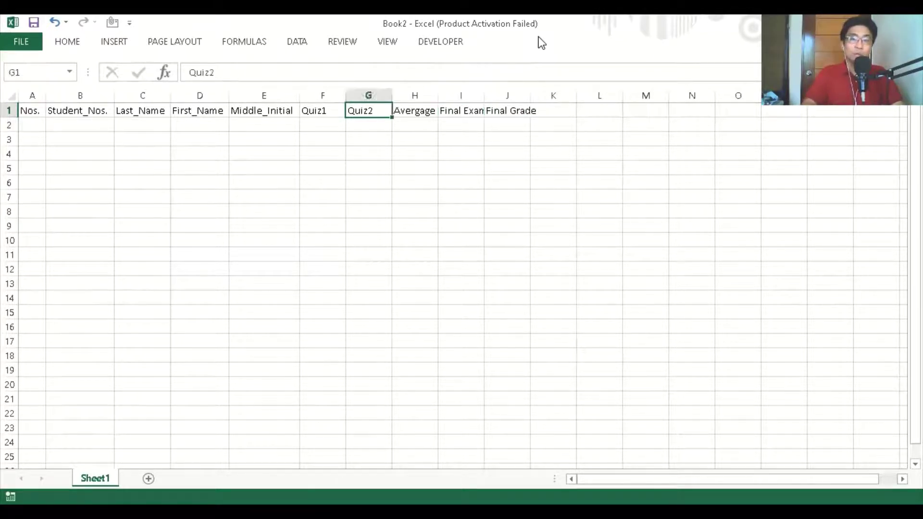
pyautogui.press('Right')
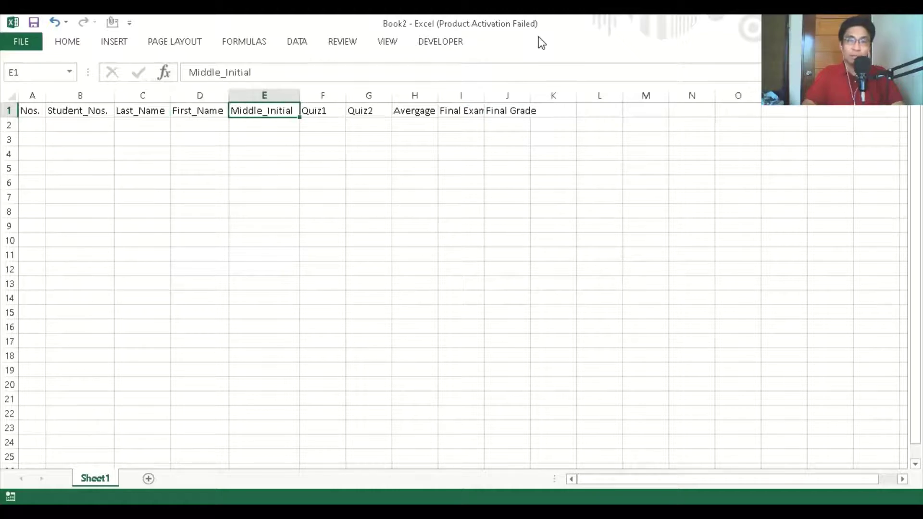
pyautogui.press('Right')
pyautogui.press('Right')
pyautogui.press('Right')
pyautogui.press('Right')
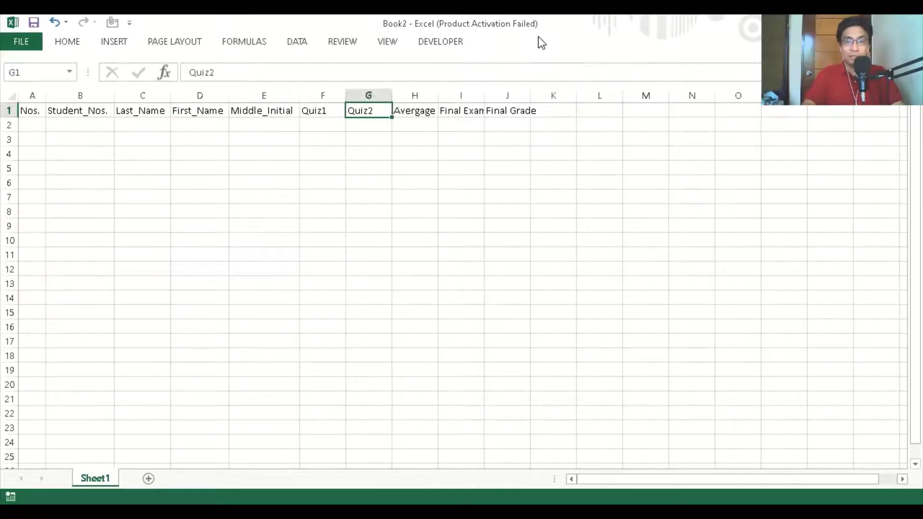
pyautogui.press('Left')
pyautogui.press('Left')
pyautogui.press('Left')
pyautogui.press('Left')
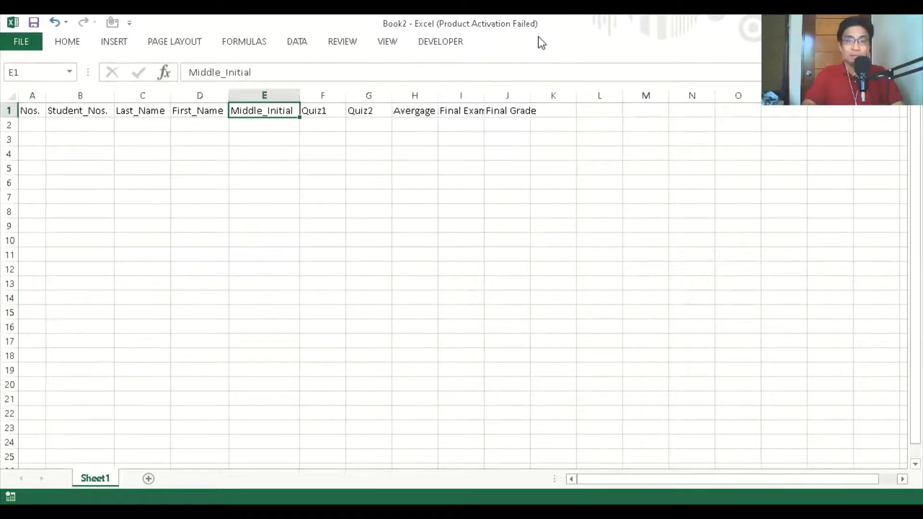
pyautogui.press('Right')
pyautogui.press('Right')
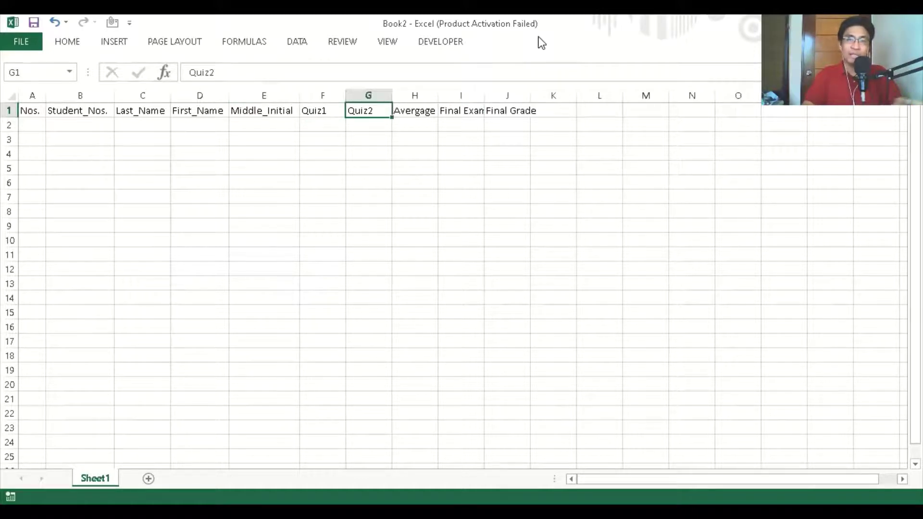
pyautogui.press('Right')
pyautogui.press('Right')
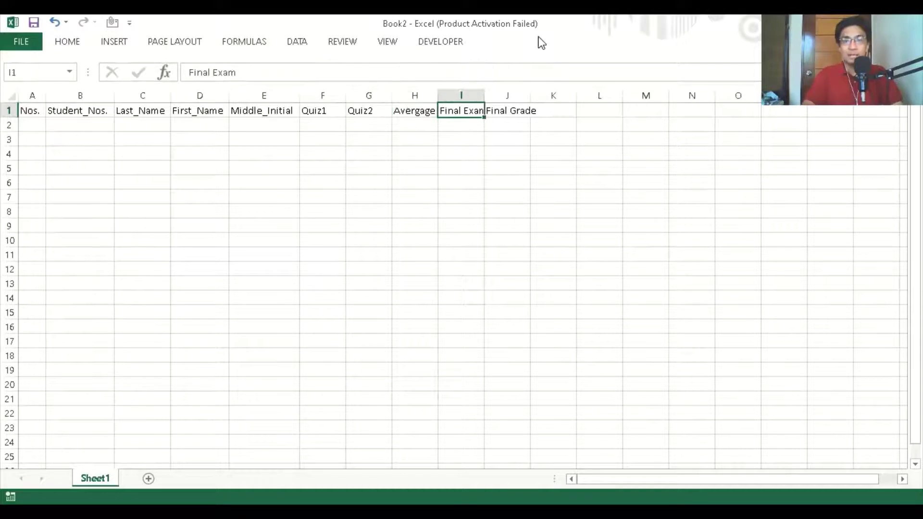
pyautogui.press('Left')
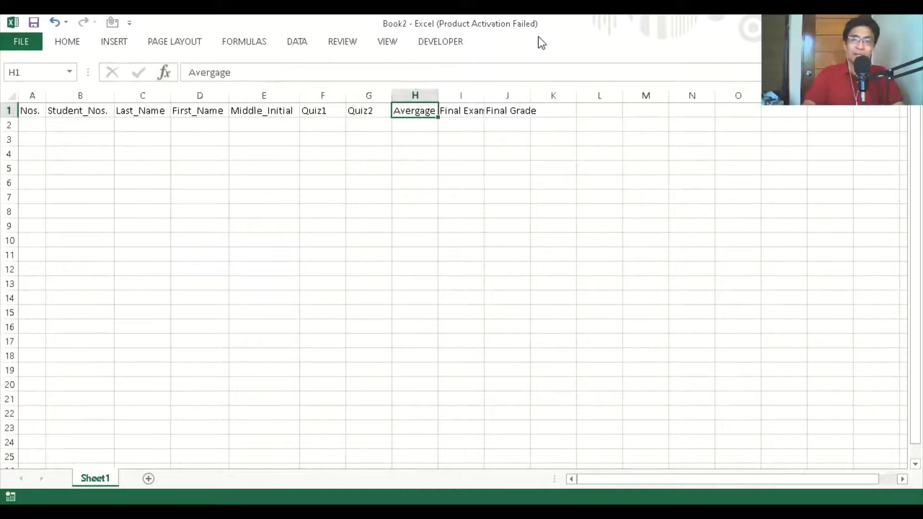
pyautogui.press('Left')
pyautogui.press('Right')
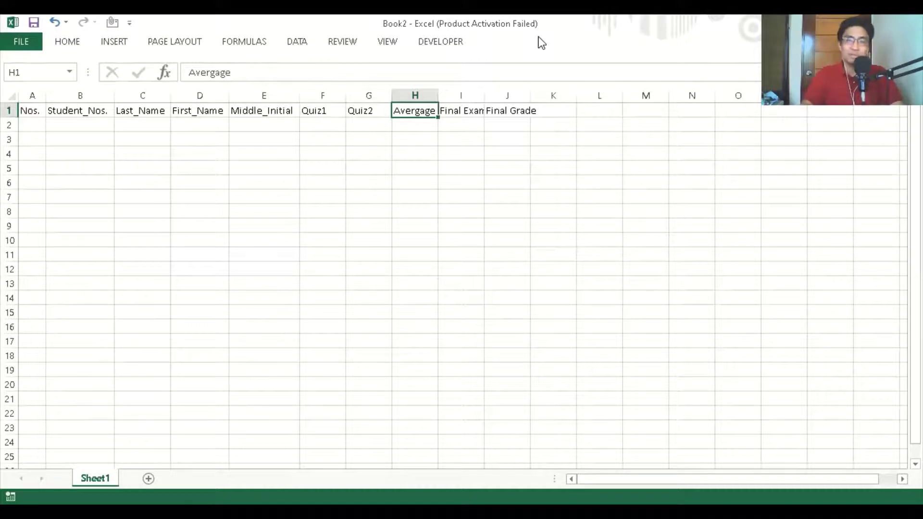
pyautogui.press('Right')
pyautogui.press('Right')
pyautogui.press('Left')
pyautogui.press('Left')
pyautogui.press('Left')
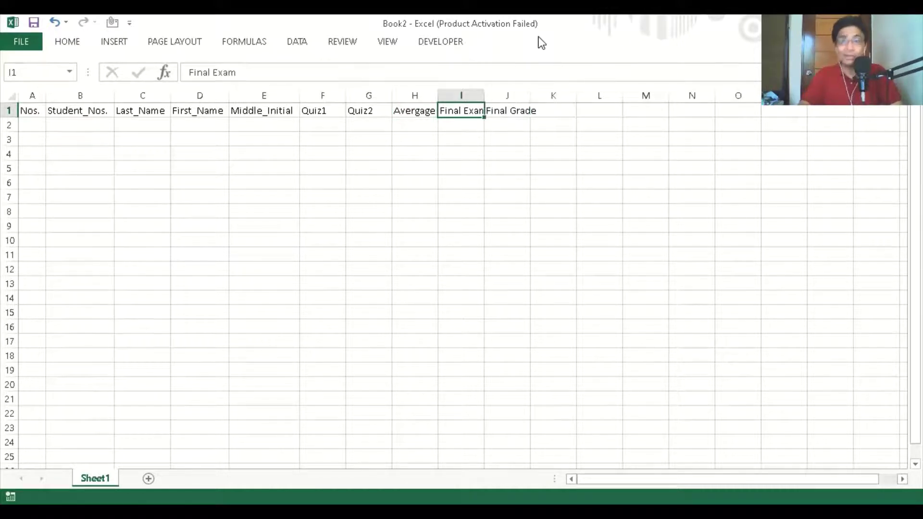
pyautogui.press('Left')
pyautogui.press('Left')
pyautogui.press('Left')
pyautogui.press('Left')
pyautogui.press('Left')
pyautogui.press('Left')
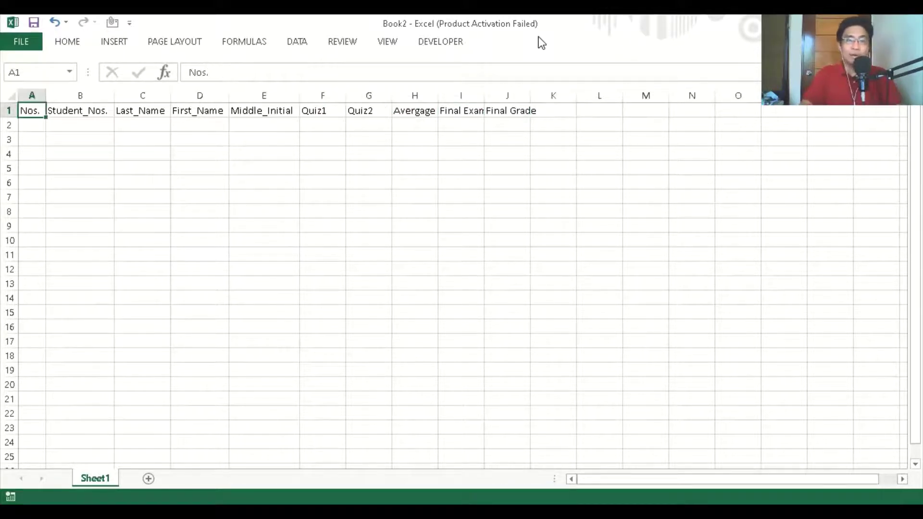
pyautogui.hotkey('shift', 'Right')
pyautogui.hotkey('shift', 'Right')
pyautogui.hotkey('shift', 'Right')
pyautogui.hotkey('shift', 'Right')
pyautogui.hotkey('shift', 'Right')
pyautogui.hotkey('shift', 'Right')
pyautogui.hotkey('shift', 'Right')
pyautogui.hotkey('shift', 'Right')
pyautogui.hotkey('shift', 'Right')
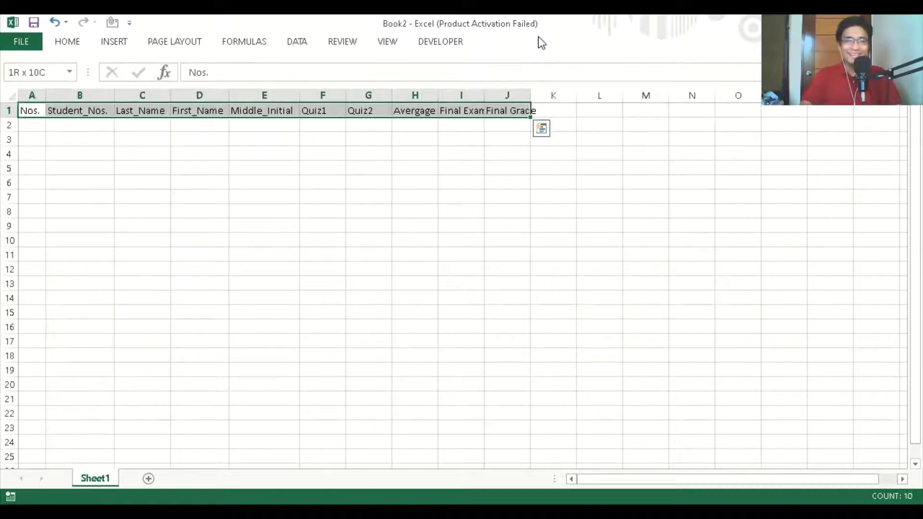
pyautogui.hotkey('ctrl', 'space')
pyautogui.hotkey('ctrl', 'shift', 'Down')
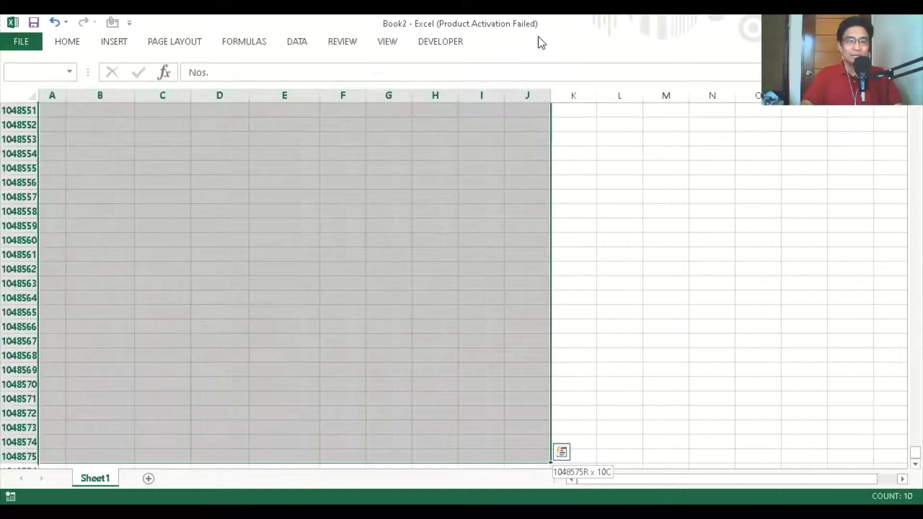
pyautogui.hotkey('ctrl', 'Home')
# Select the range A1:J25 and widen column J to fit its header
pyautogui.hotkey('shift', 'Right')
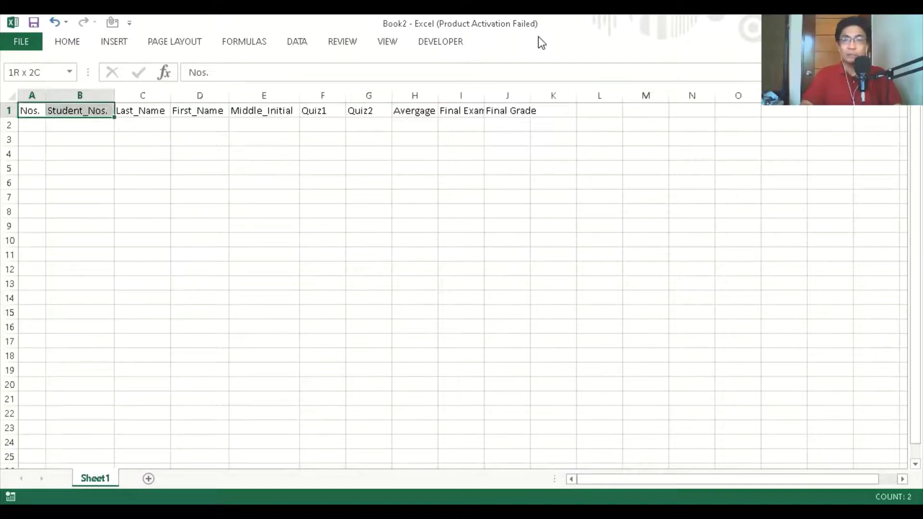
pyautogui.hotkey('shift', 'Right')
pyautogui.hotkey('ctrl', 'shift', 'Right')
pyautogui.hotkey('shift', 'Down')
pyautogui.hotkey('shift', 'Down')
pyautogui.hotkey('shift', 'Down')
pyautogui.hotkey('shift', 'Down')
pyautogui.hotkey('shift', 'Down')
pyautogui.hotkey('shift', 'Down')
pyautogui.hotkey('shift', 'Down')
pyautogui.hotkey('shift', 'Down')
pyautogui.hotkey('shift', 'Down')
pyautogui.hotkey('shift', 'Down')
pyautogui.hotkey('shift', 'Down')
pyautogui.hotkey('shift', 'Down')
pyautogui.hotkey('shift', 'Down')
pyautogui.hotkey('shift', 'Down')
pyautogui.hotkey('shift', 'Down')
pyautogui.hotkey('shift', 'Down')
pyautogui.hotkey('shift', 'Down')
pyautogui.hotkey('shift', 'Down')
pyautogui.hotkey('shift', 'Down')
pyautogui.hotkey('shift', 'Down')
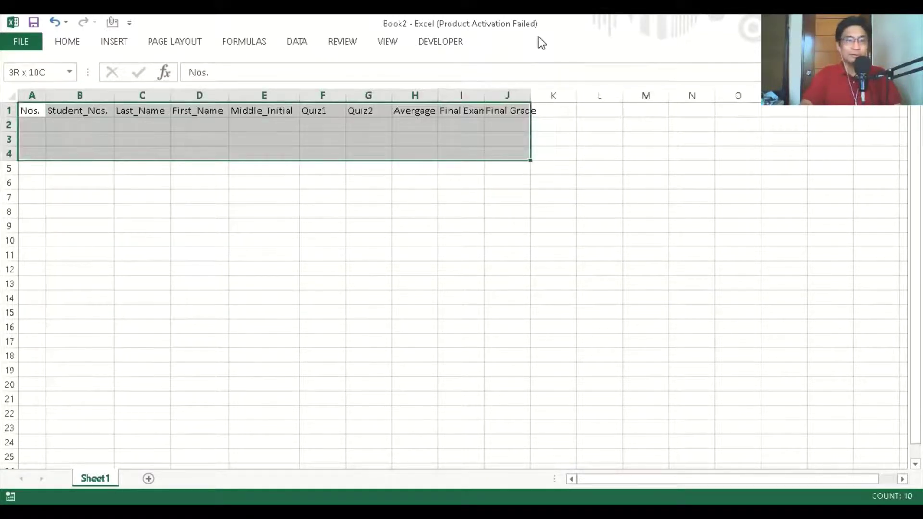
pyautogui.hotkey('shift', 'Down')
pyautogui.hotkey('shift', 'Down')
pyautogui.hotkey('shift', 'Down')
pyautogui.hotkey('shift', 'Down')
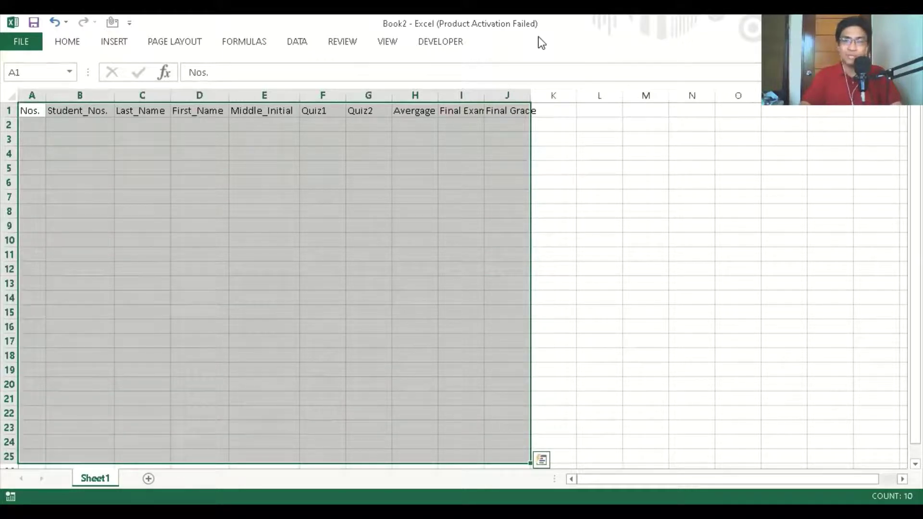
pyautogui.doubleClick(534, 97)
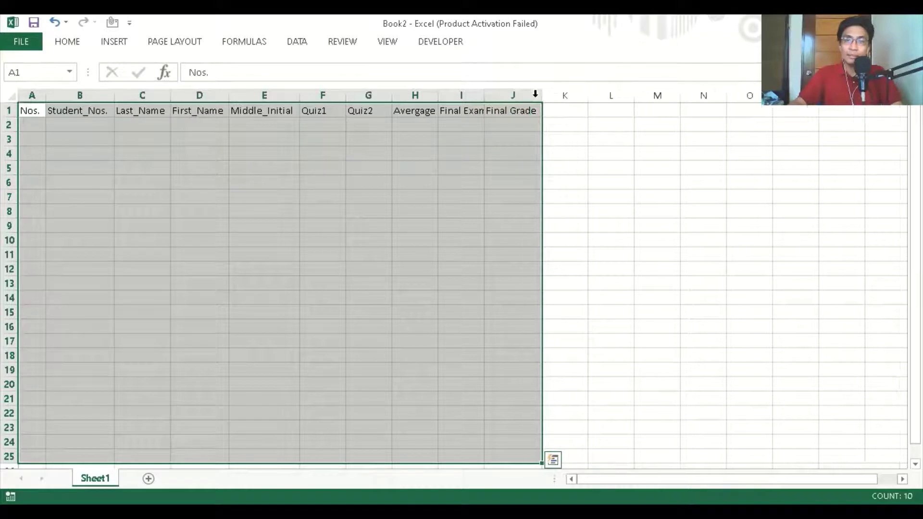
# Apply All Borders to the selected range A1:J25
pyautogui.click(72, 44)
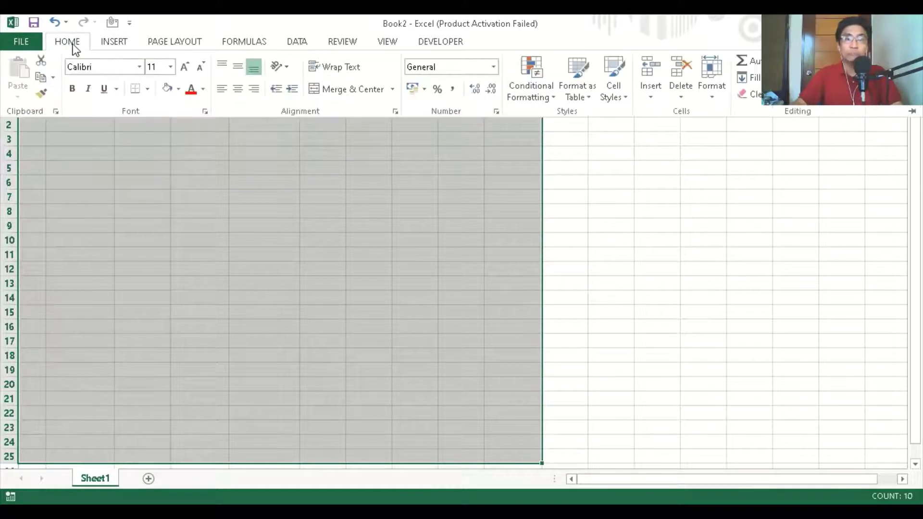
pyautogui.click(148, 91)
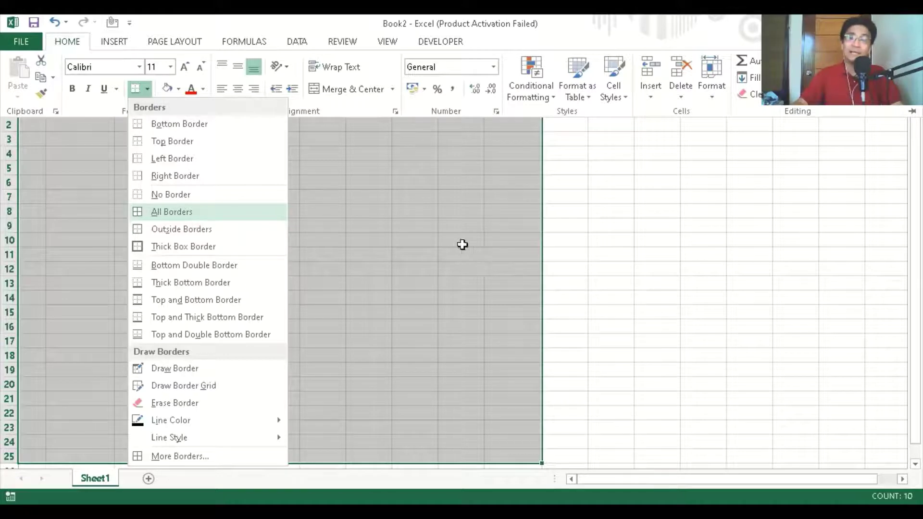
pyautogui.press('Return')
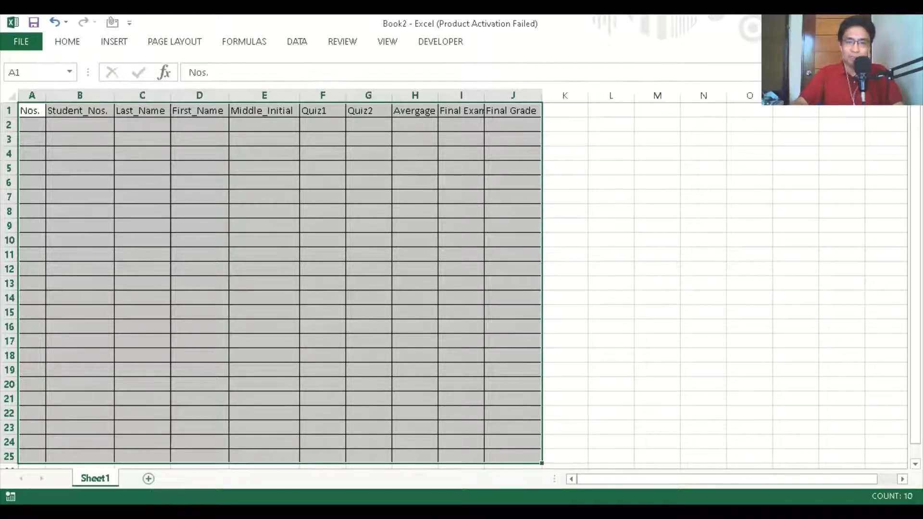
# Add a new blank worksheet to the workbook and select its cell A1
pyautogui.click(148, 478)
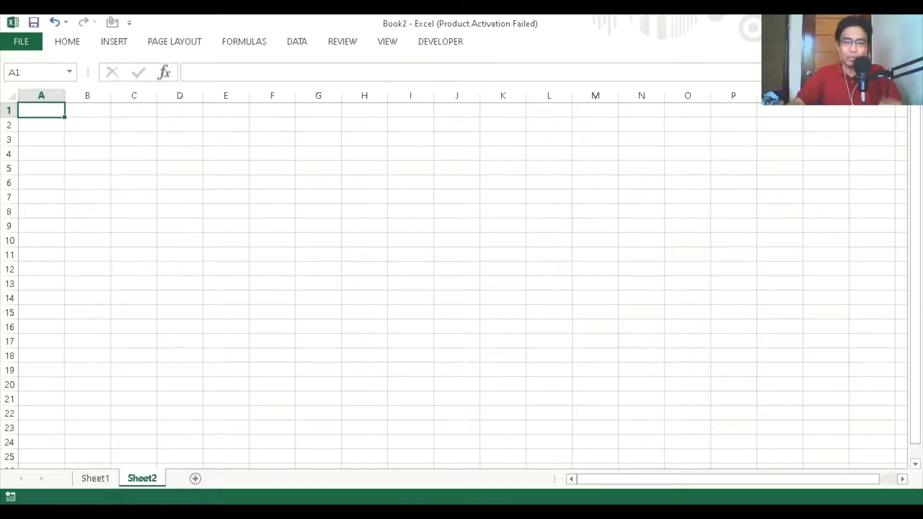
pyautogui.click(119, 236)
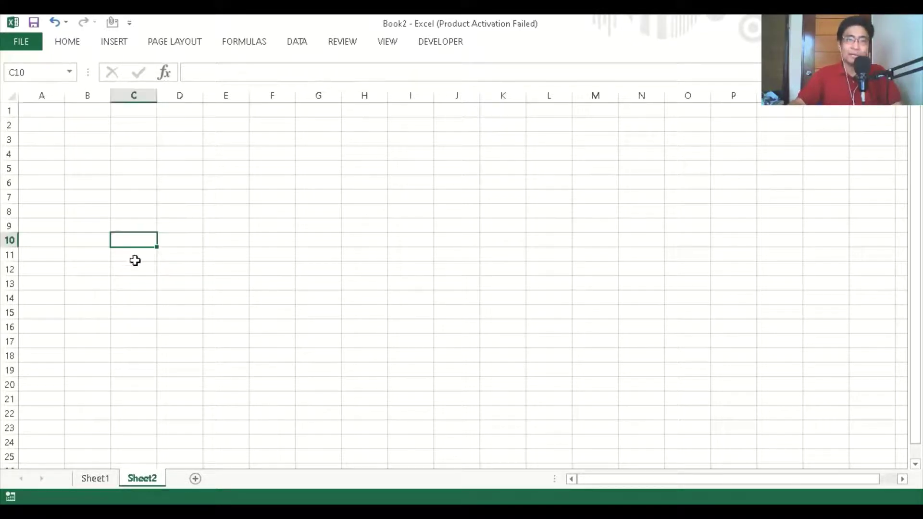
pyautogui.click(50, 122)
pyautogui.click(50, 112)
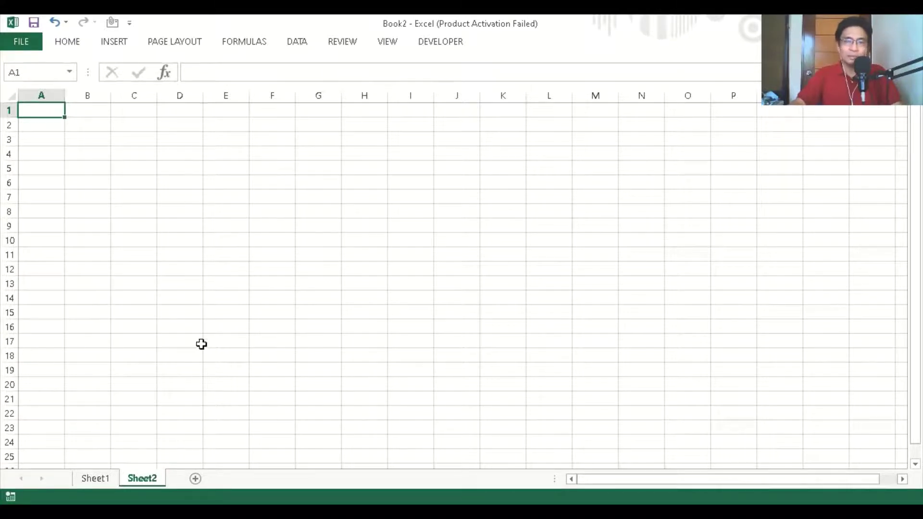
# Start recording a macro named "Practice_Macro", stored in This Workbook
pyautogui.click(441, 43)
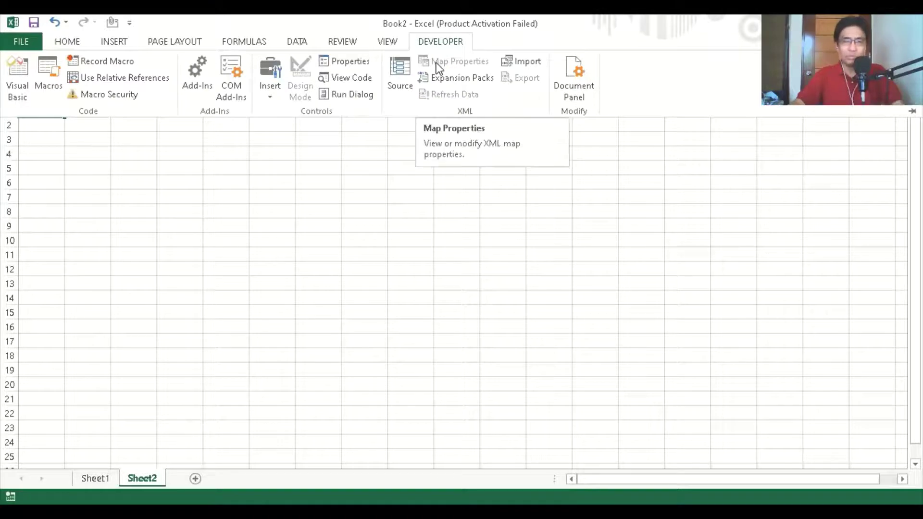
pyautogui.click(103, 64)
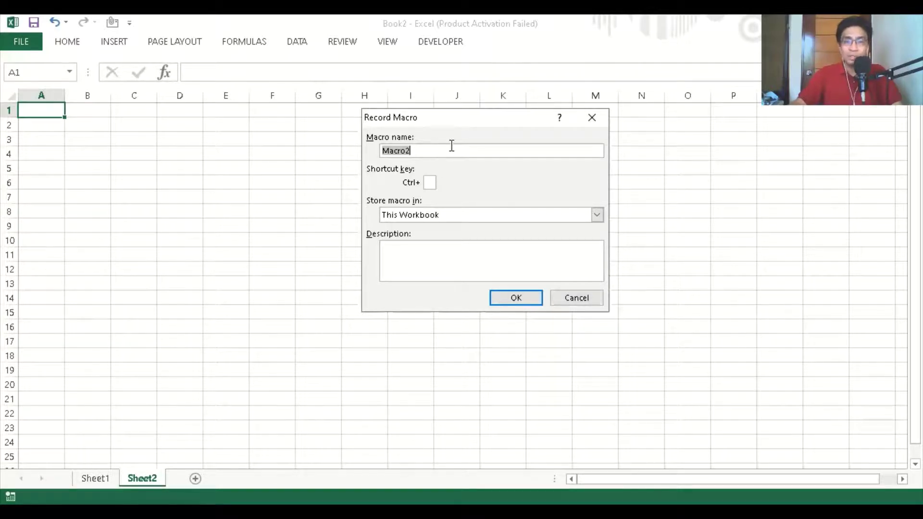
pyautogui.press('BackSpace')
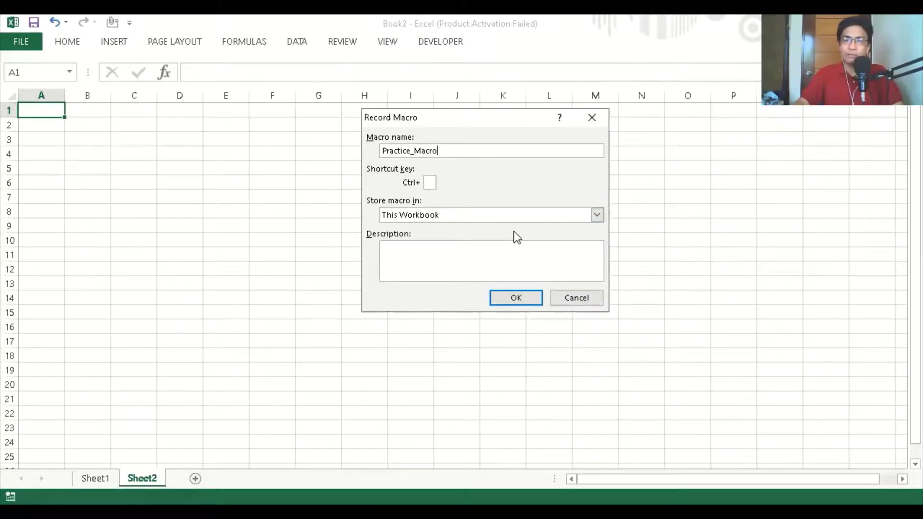
pyautogui.click(514, 303)
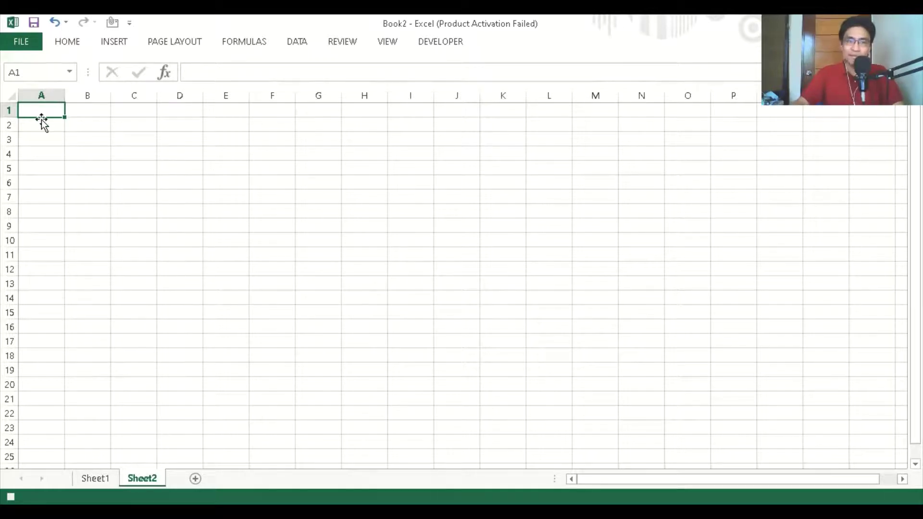
# Enter the header "Nos" in cell A1 of Sheet2
pyautogui.write('Noo')
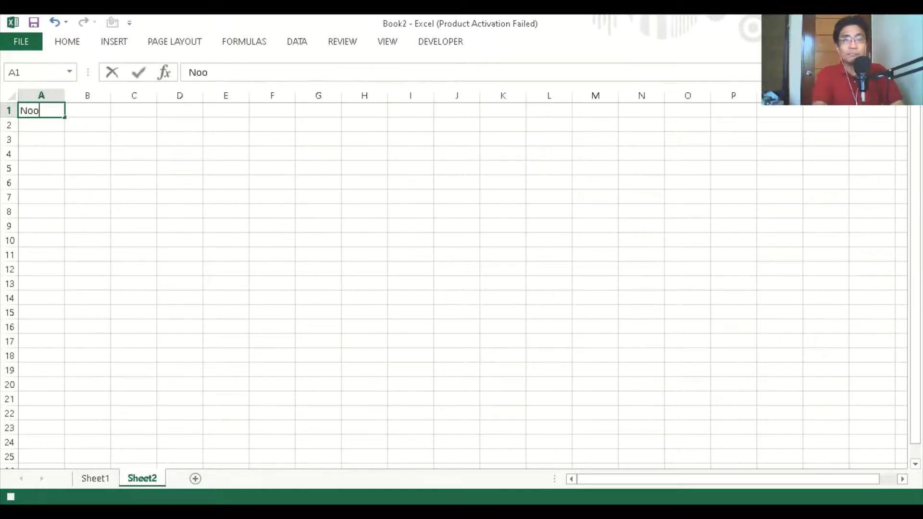
pyautogui.press('BackSpace')
pyautogui.write('s')
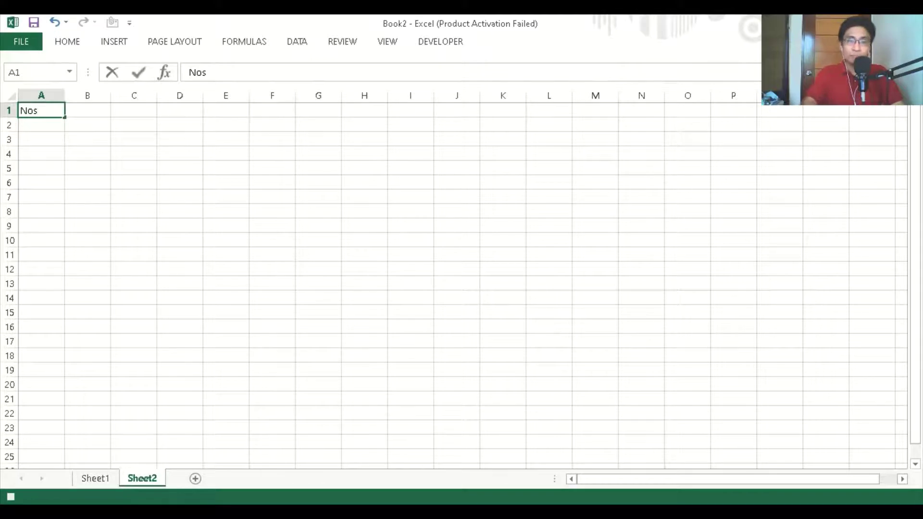
pyautogui.press('Tab')
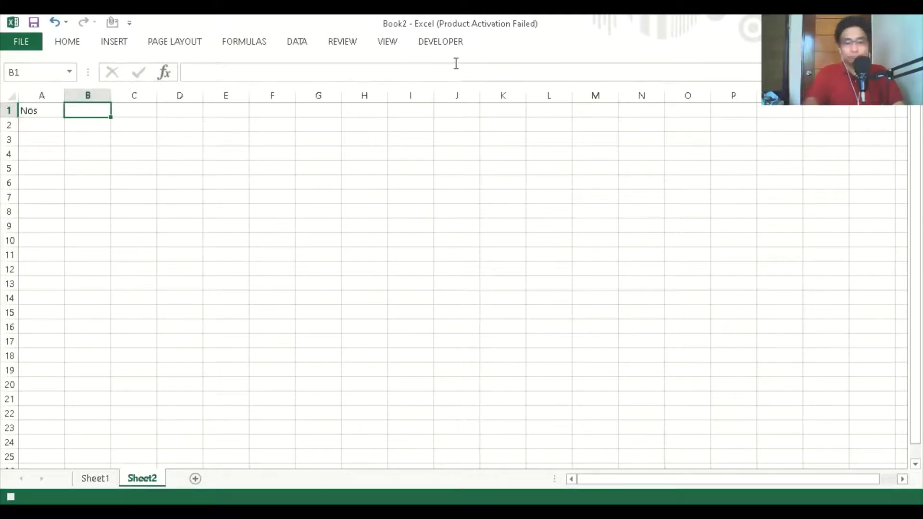
# Enter the header "Student_Number" in B1 and autofit the widths of columns B and A
pyautogui.write('Stu')
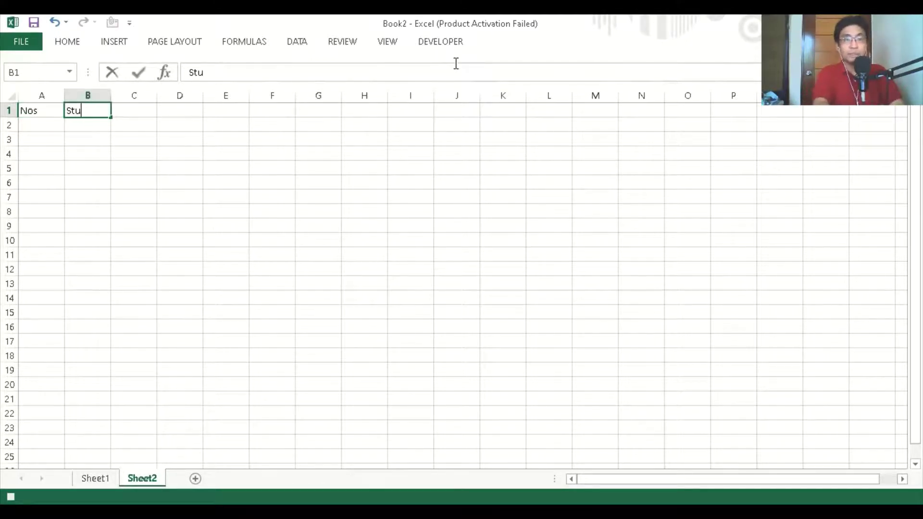
pyautogui.write('dent N')
pyautogui.press('BackSpace')
pyautogui.press('BackSpace')
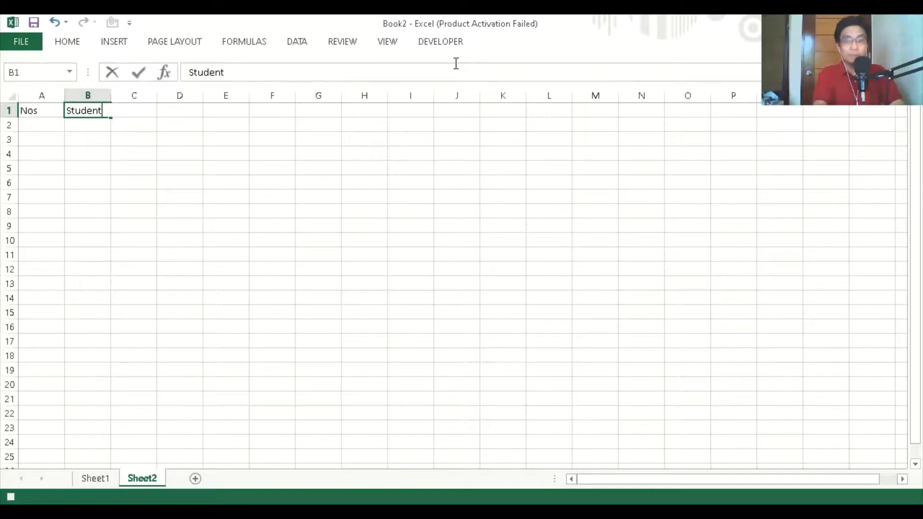
pyautogui.write('_numbe')
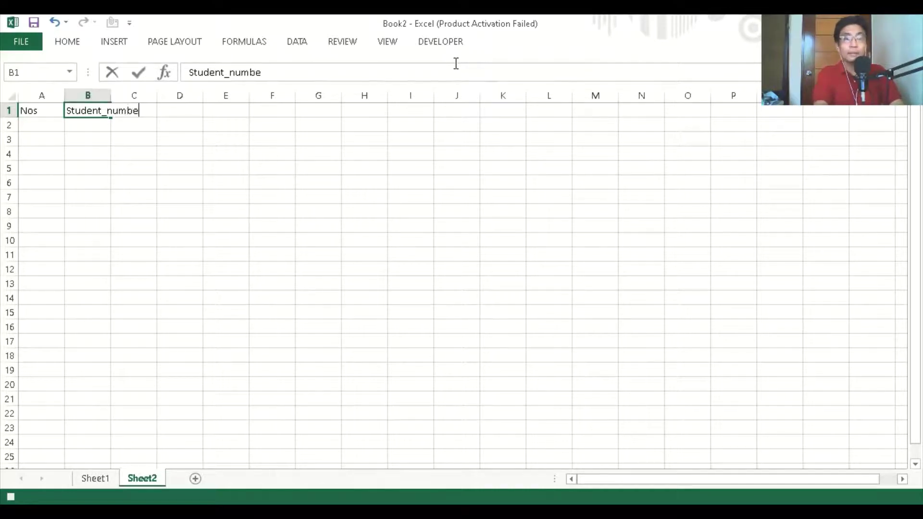
pyautogui.press('BackSpace')
pyautogui.press('BackSpace')
pyautogui.press('BackSpace')
pyautogui.press('BackSpace')
pyautogui.press('BackSpace')
pyautogui.write('Number')
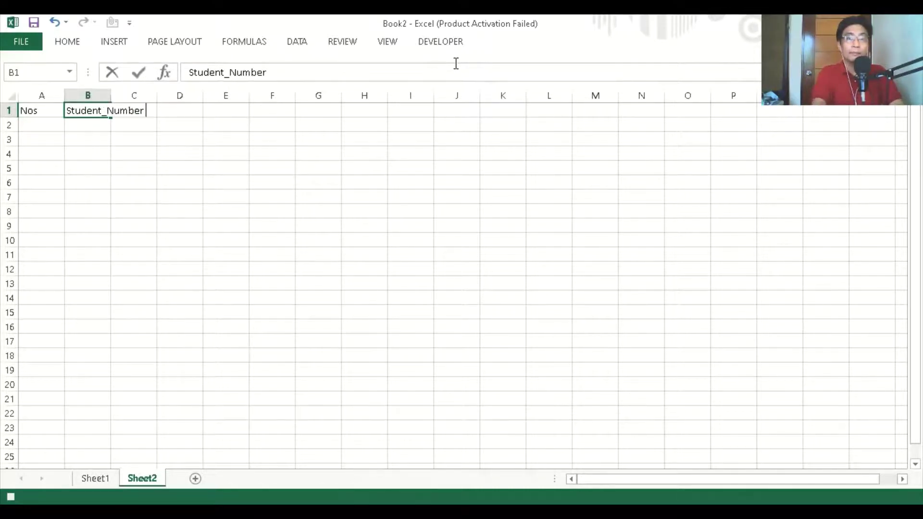
pyautogui.press('Tab')
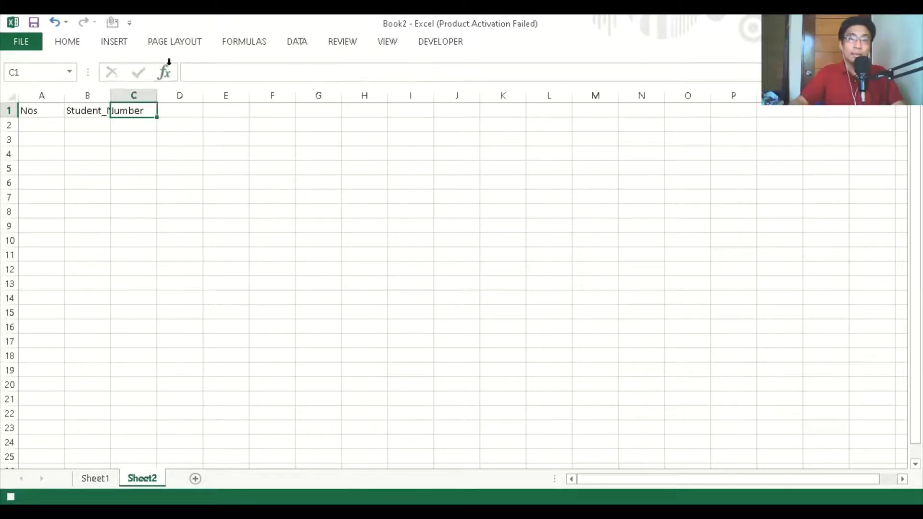
pyautogui.doubleClick(111, 96)
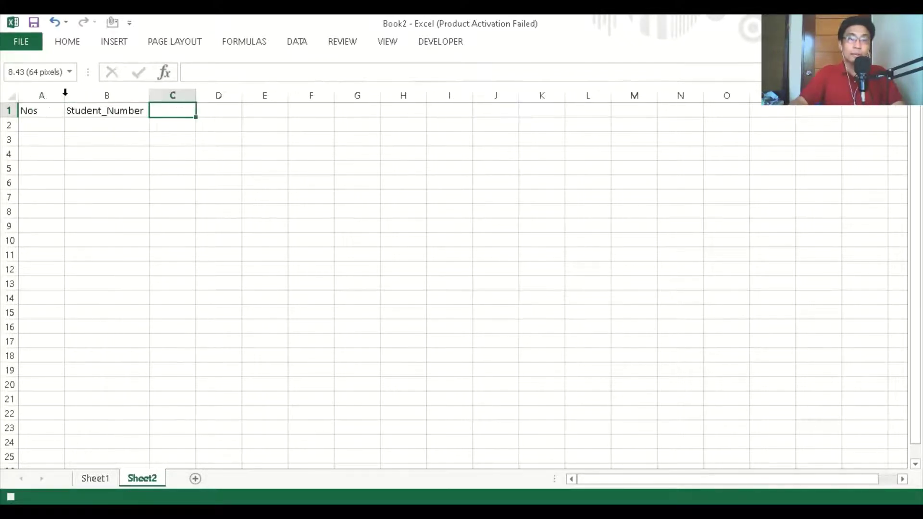
pyautogui.doubleClick(64, 95)
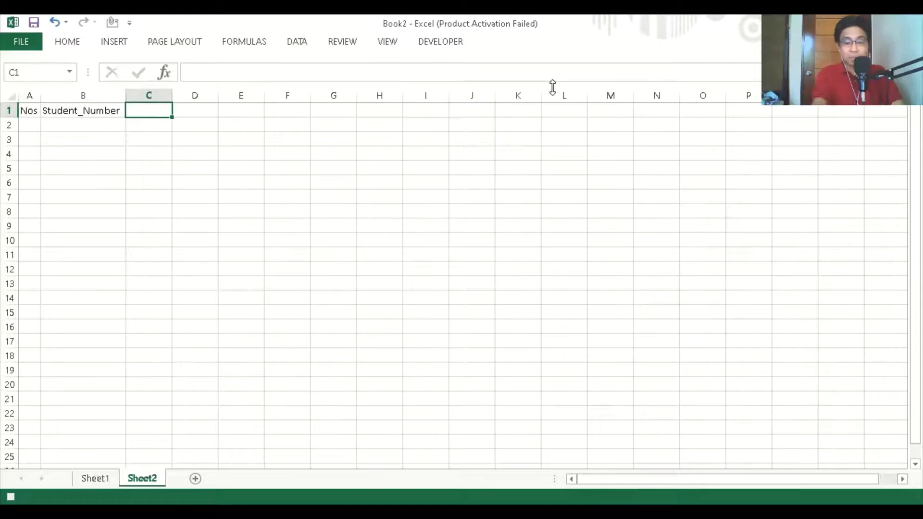
# Enter the header "Last_Name" in C1 and autofit the width of column C
pyautogui.write('Last')
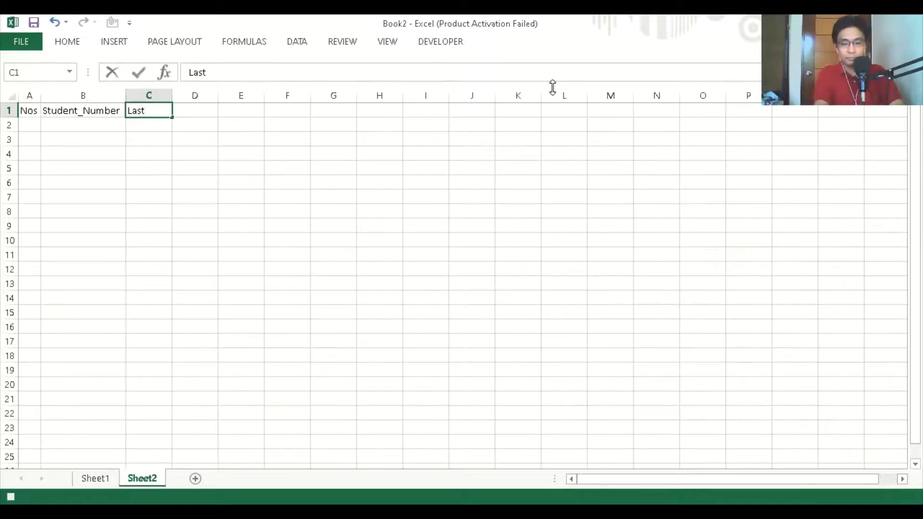
pyautogui.write('_Name')
pyautogui.press('Return')
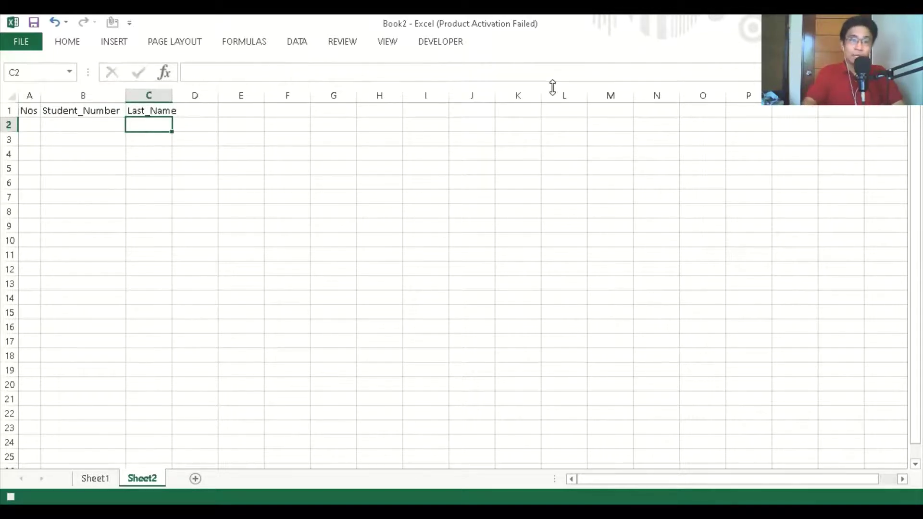
pyautogui.press('Up')
pyautogui.press('Right')
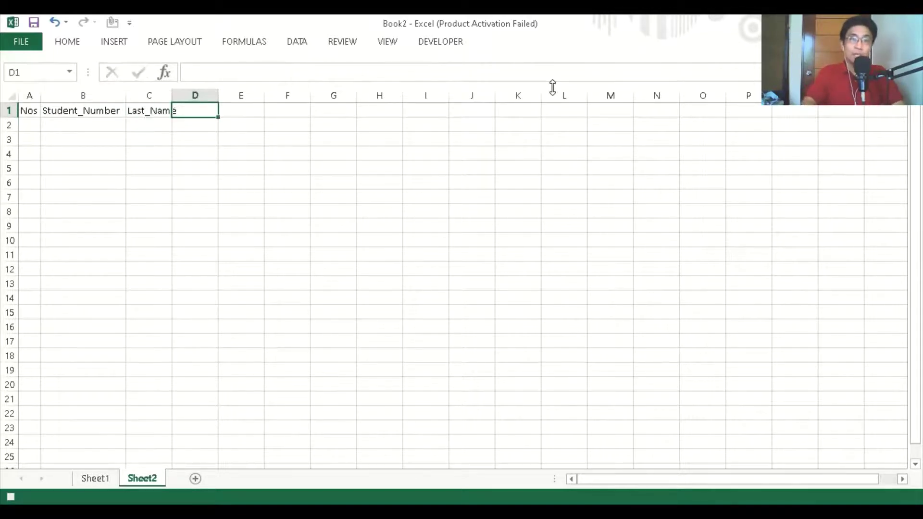
pyautogui.doubleClick(172, 95)
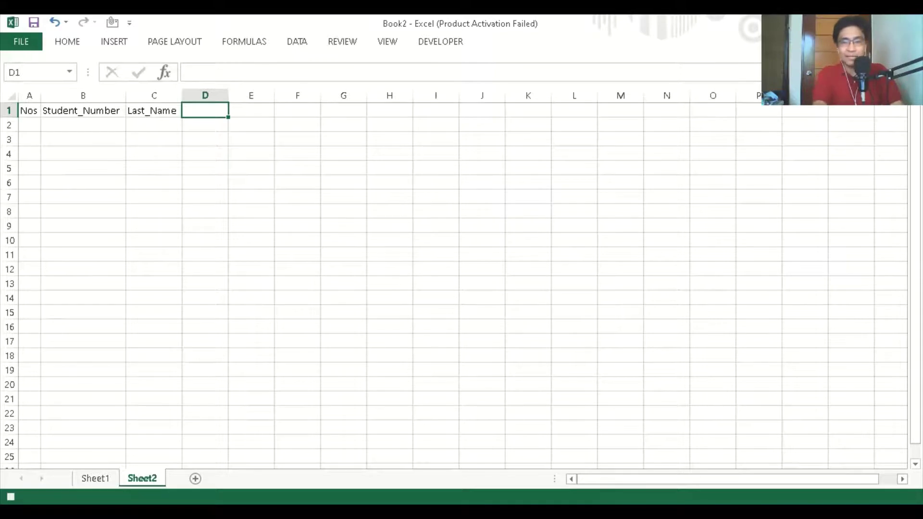
# Enter the header "First_Name" in D1 and autofit the width of column D
pyautogui.write('First')
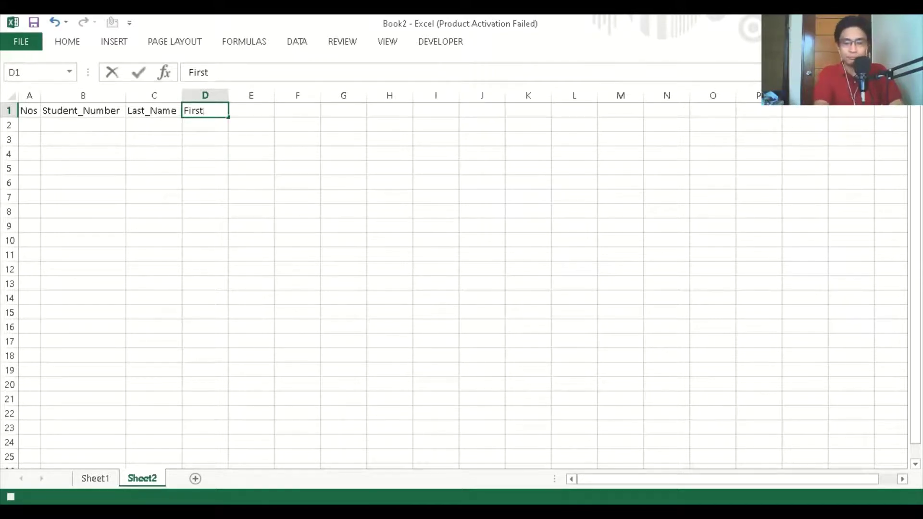
pyautogui.write('_Name')
pyautogui.press('Tab')
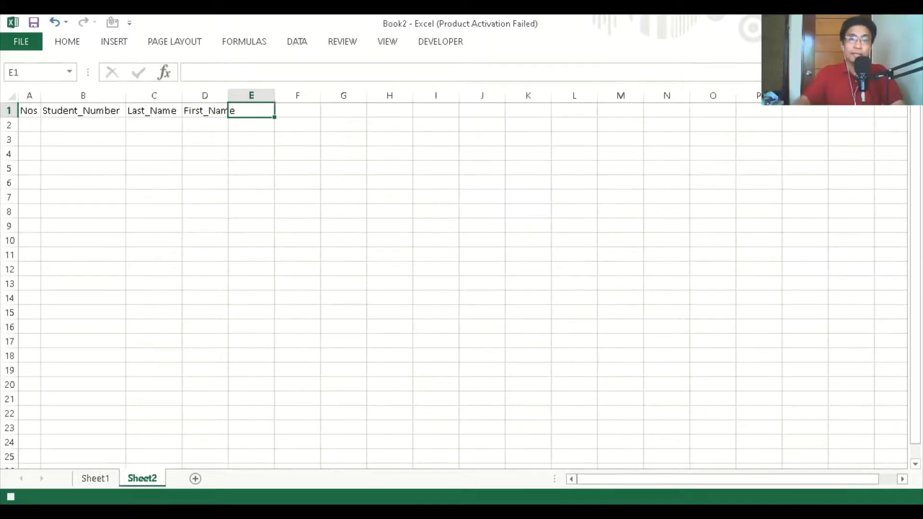
pyautogui.doubleClick(228, 95)
# Enter the header "Middle Initial" in E1 and autofit the width of column E
pyautogui.write('M')
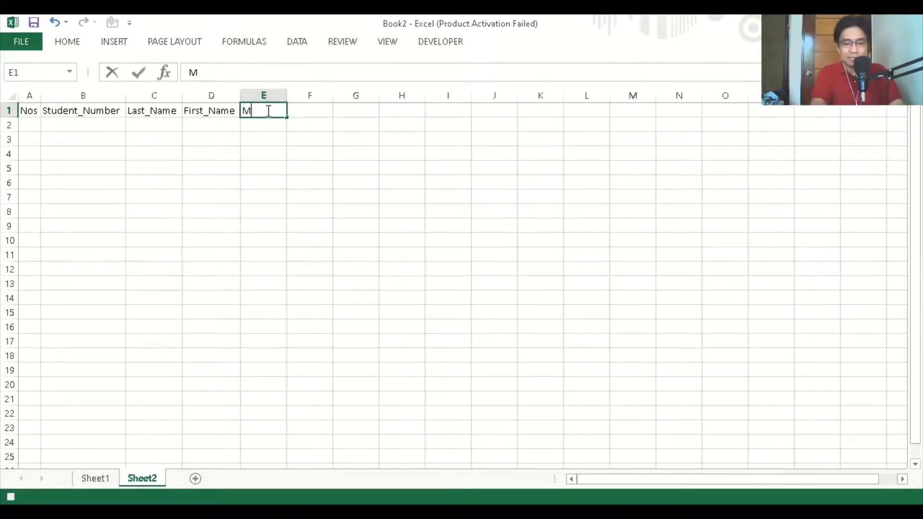
pyautogui.write('iddle Inti')
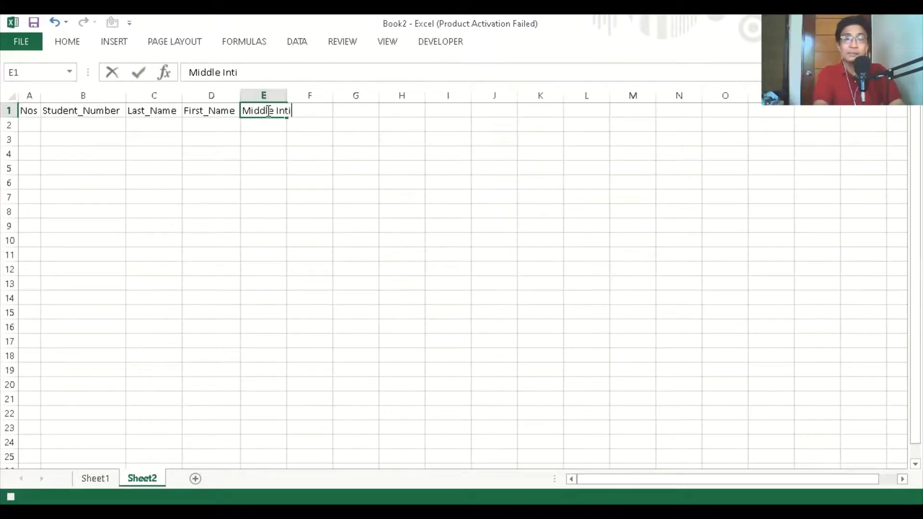
pyautogui.press('BackSpace')
pyautogui.press('BackSpace')
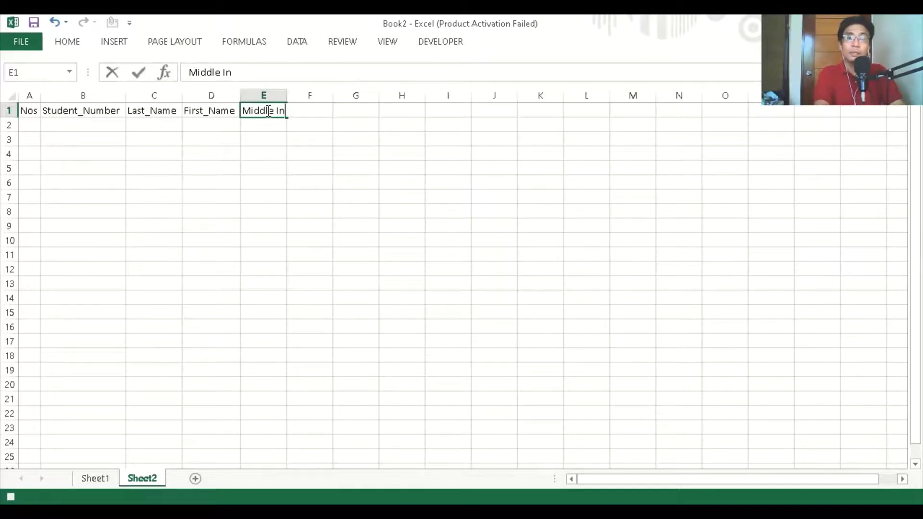
pyautogui.write('itial')
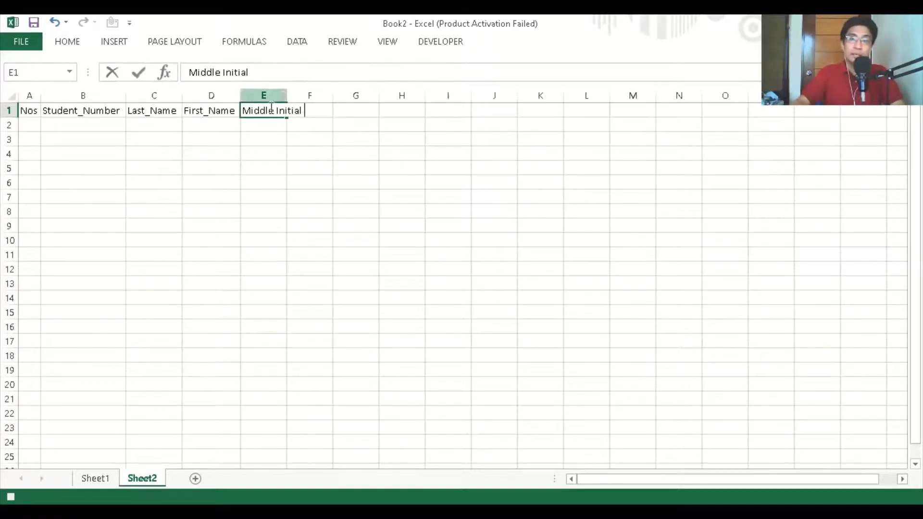
pyautogui.click(280, 95)
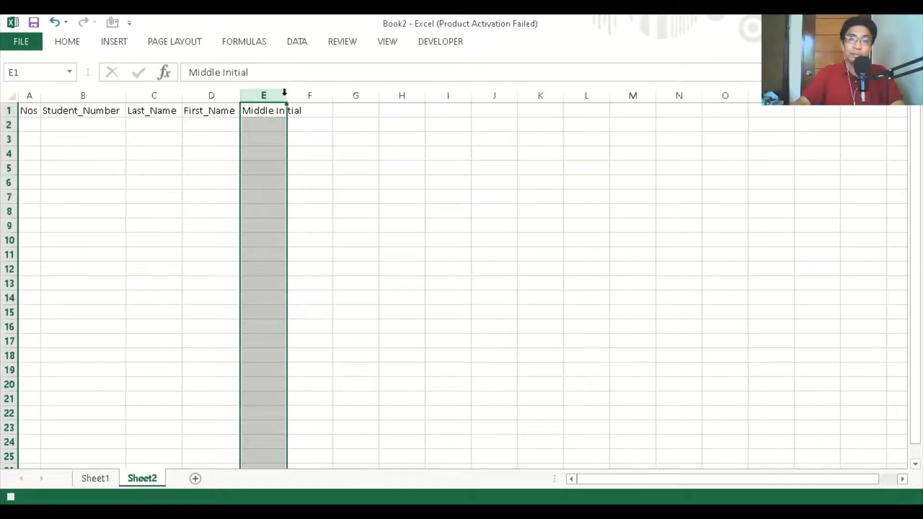
pyautogui.doubleClick(287, 95)
# Enter the headers "Quiz1" in F1 and "Quiz2" in G1
pyautogui.click(332, 110)
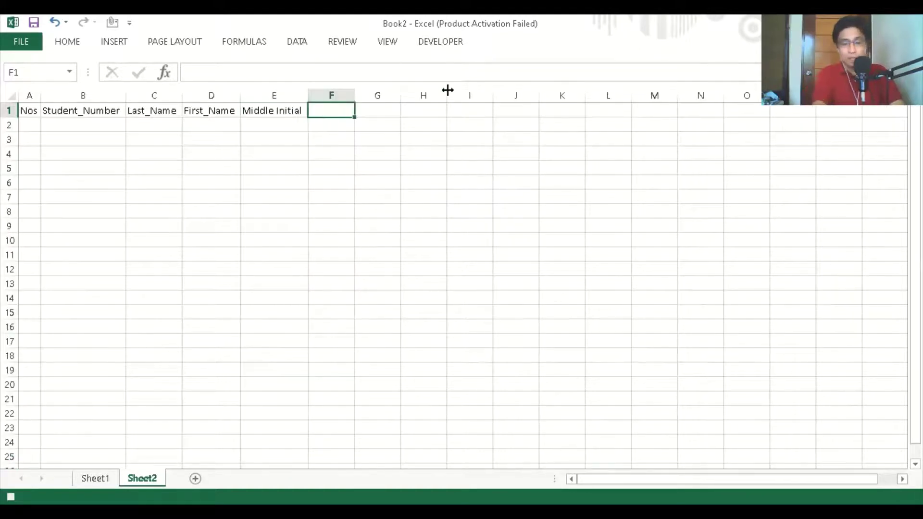
pyautogui.write('Qui')
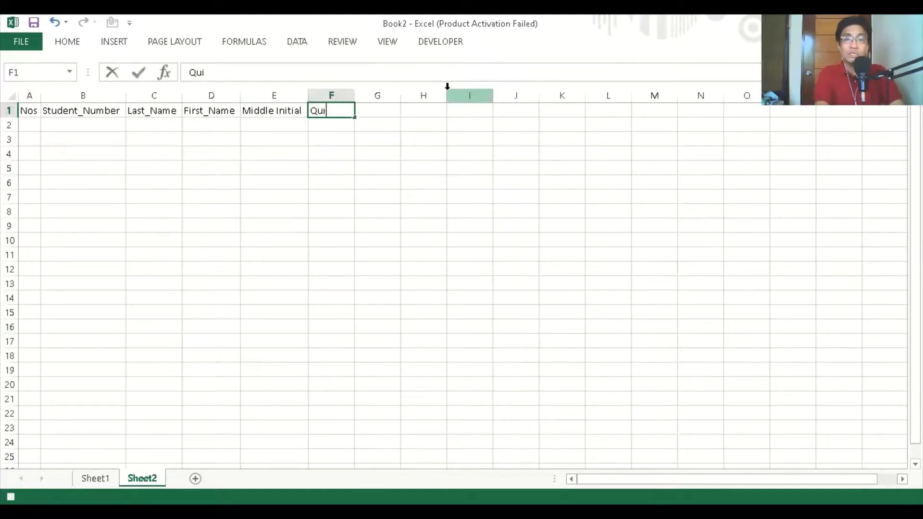
pyautogui.write('z1')
pyautogui.press('Return')
pyautogui.press('Up')
pyautogui.press('Right')
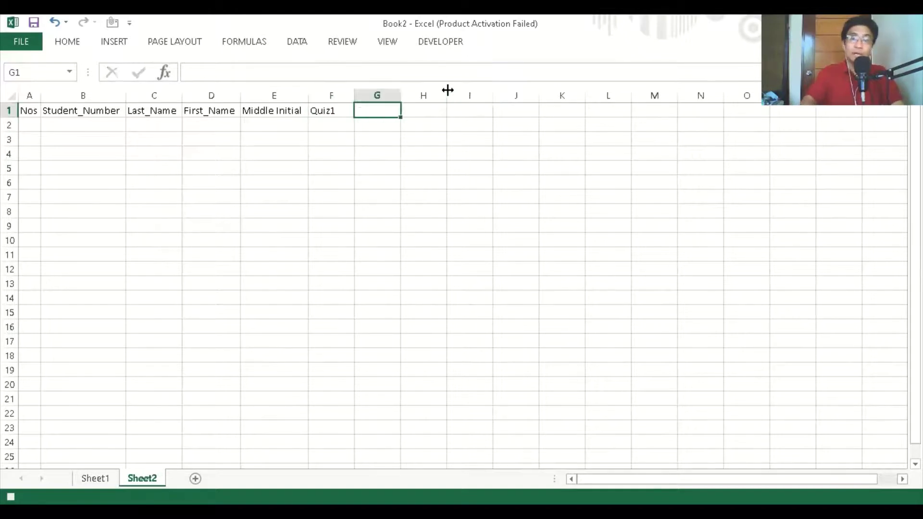
pyautogui.write('Quiz')
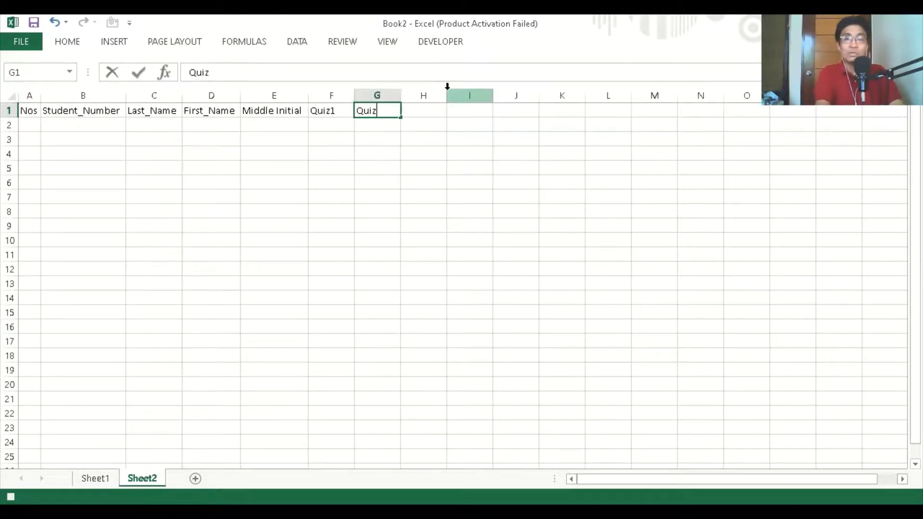
pyautogui.write('2')
pyautogui.press('Tab')
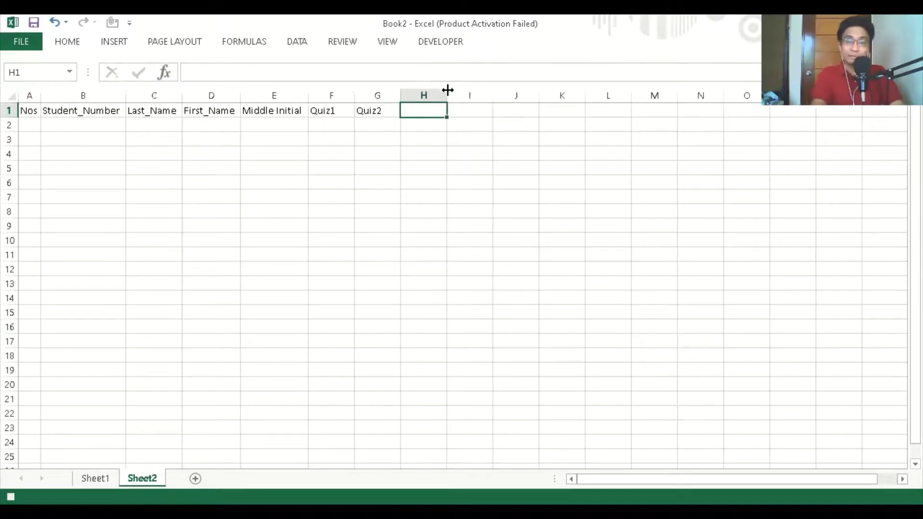
# Enter the headers "Average" in H1 and "Exam" in I1
pyautogui.write('Average')
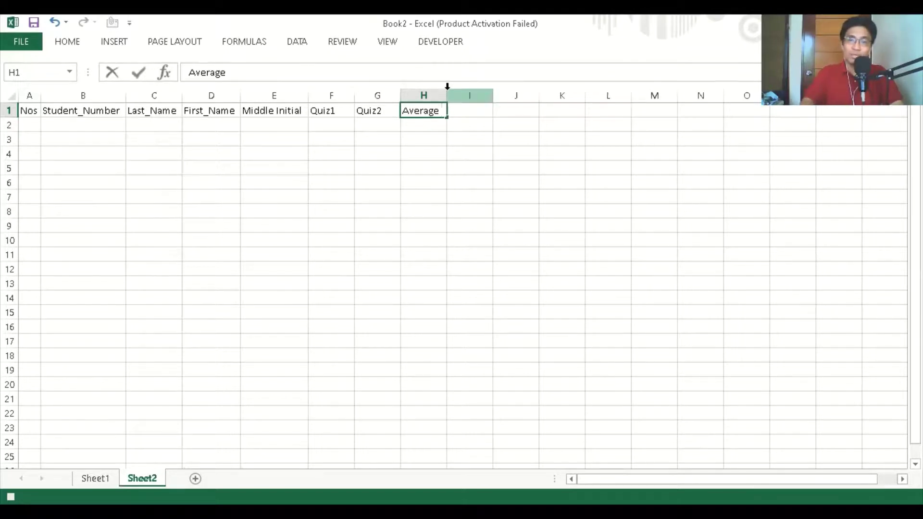
pyautogui.press('Tab')
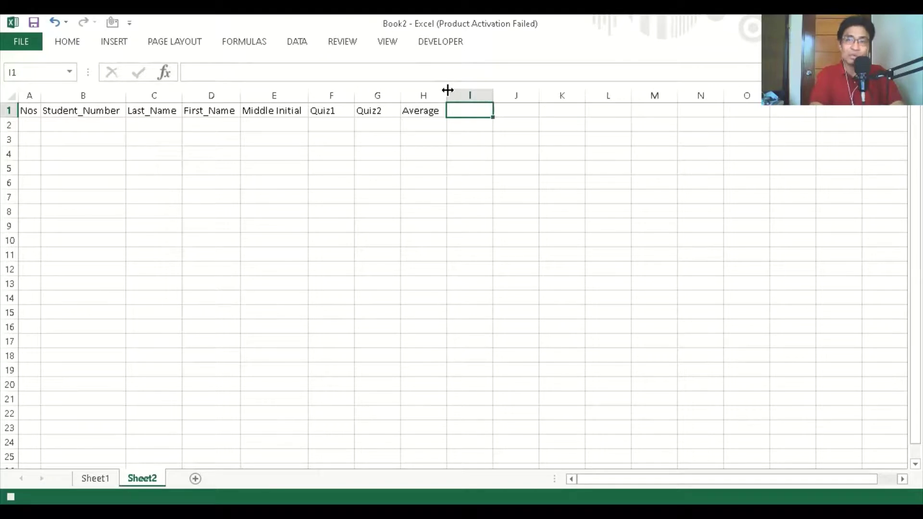
pyautogui.write('Exam')
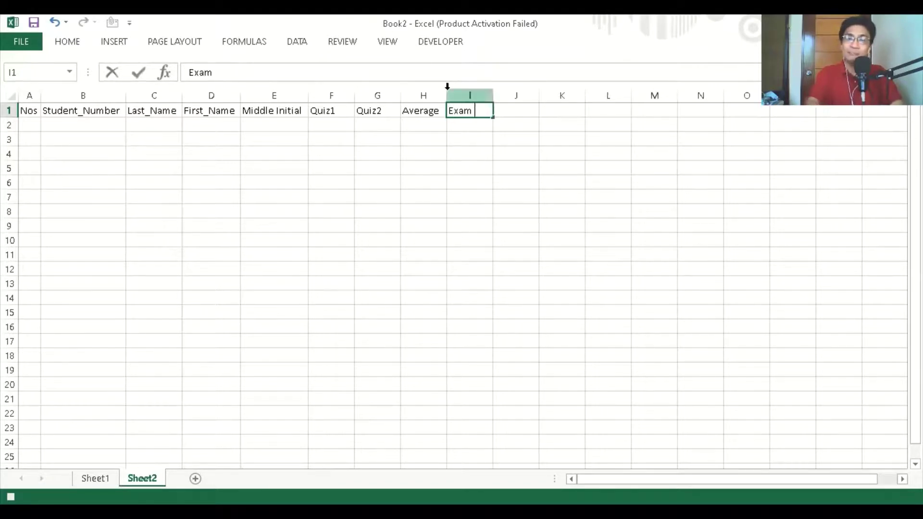
pyautogui.press('Return')
pyautogui.press('Up')
pyautogui.press('Right')
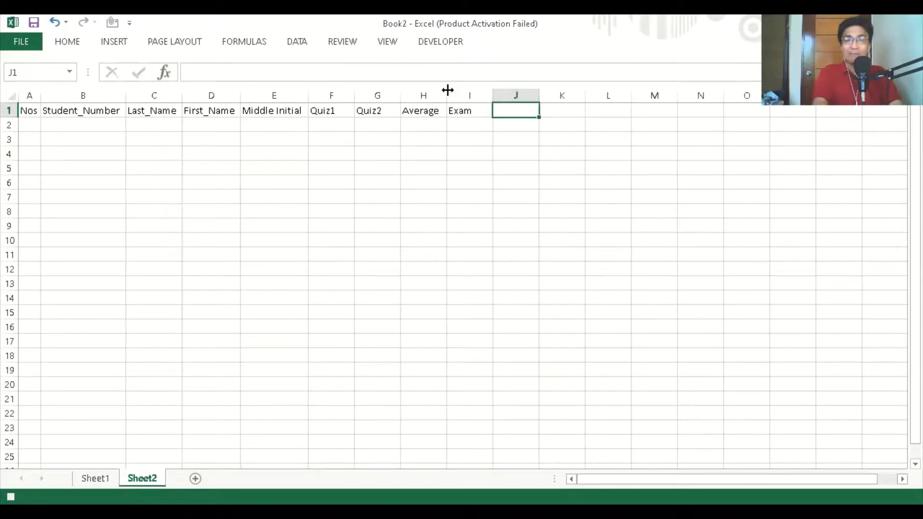
# Enter the header "Final Grade" in J1 and autofit the width of column J
pyautogui.write('Final Gr')
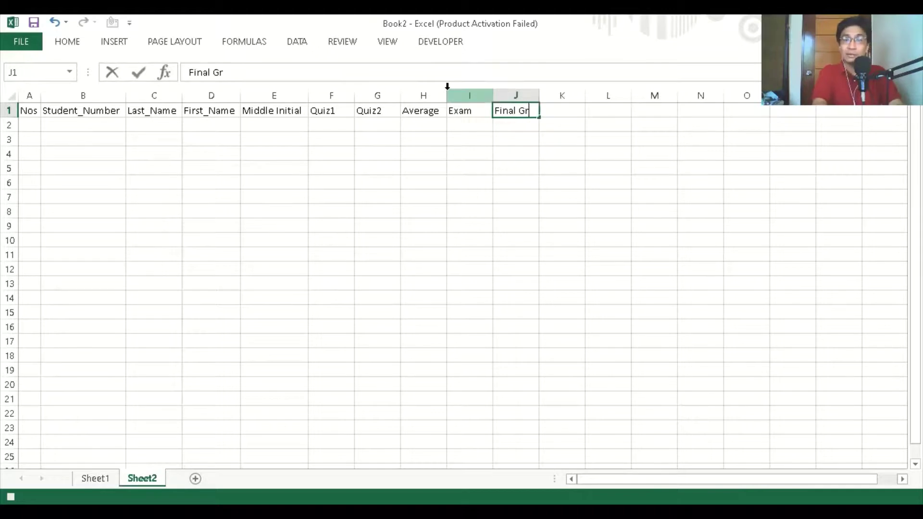
pyautogui.write('ade')
pyautogui.press('Return')
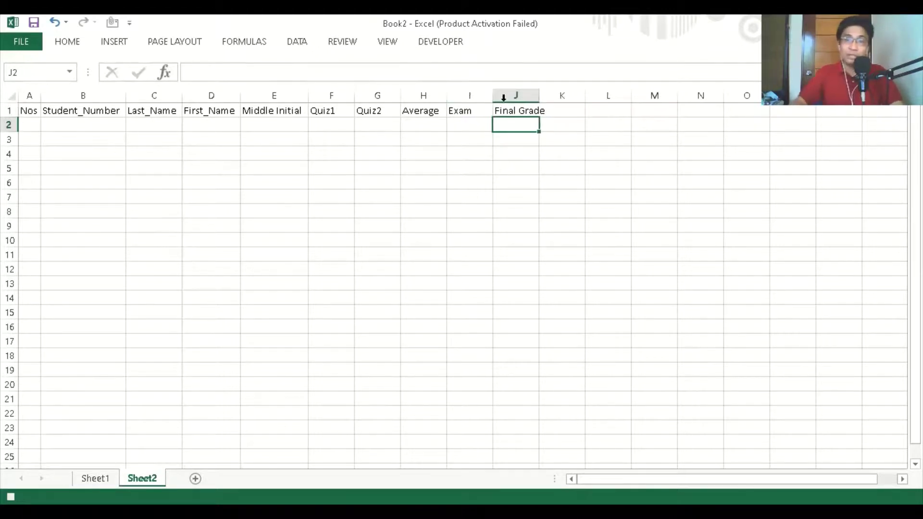
pyautogui.doubleClick(539, 94)
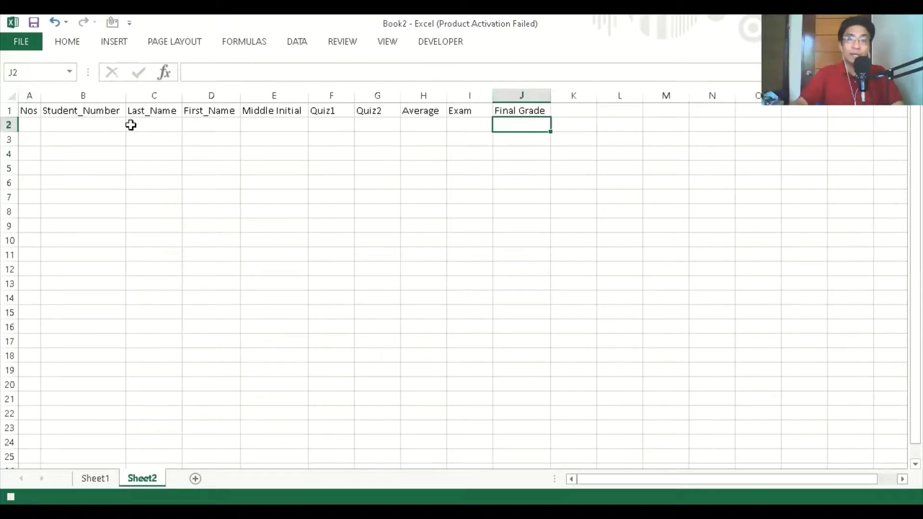
# Apply all borders to the range A1:J25 and stop the macro recording
pyautogui.click(39, 114)
pyautogui.moveTo(38, 114); pyautogui.dragTo(519, 452)
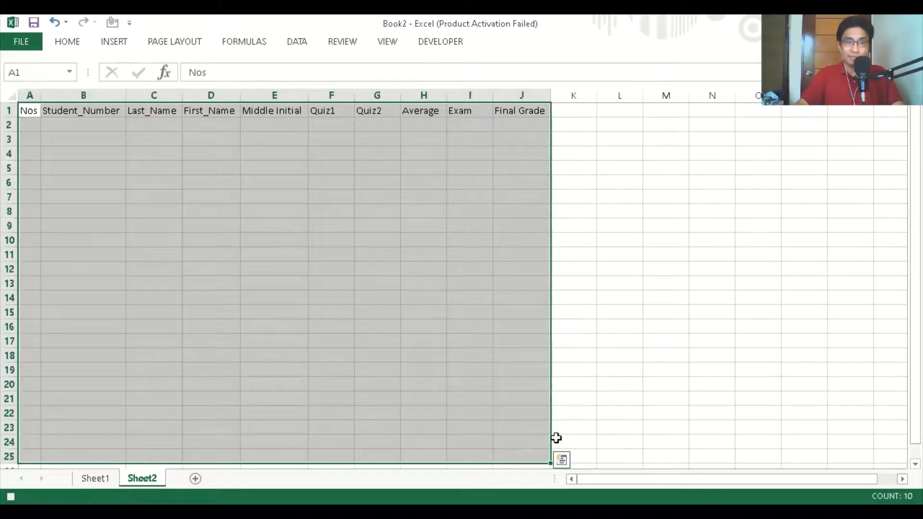
pyautogui.click(76, 48)
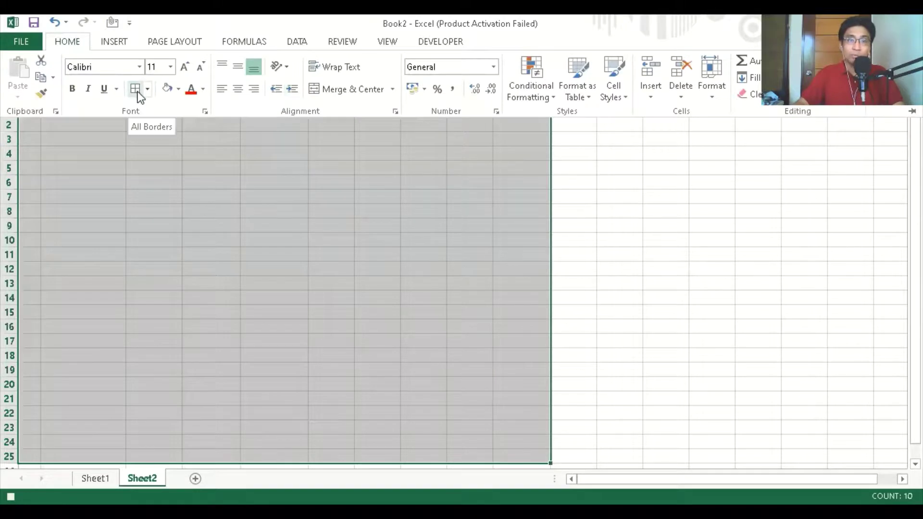
pyautogui.click(137, 91)
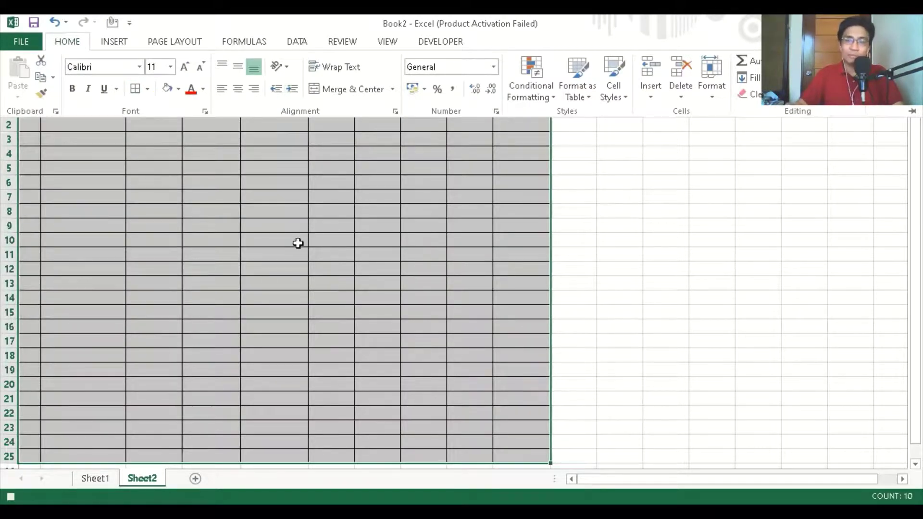
pyautogui.click(445, 44)
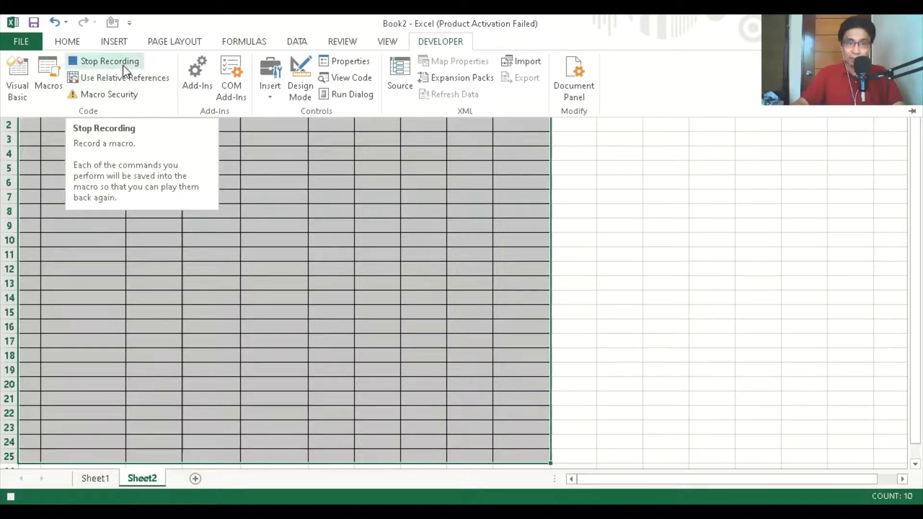
pyautogui.click(123, 65)
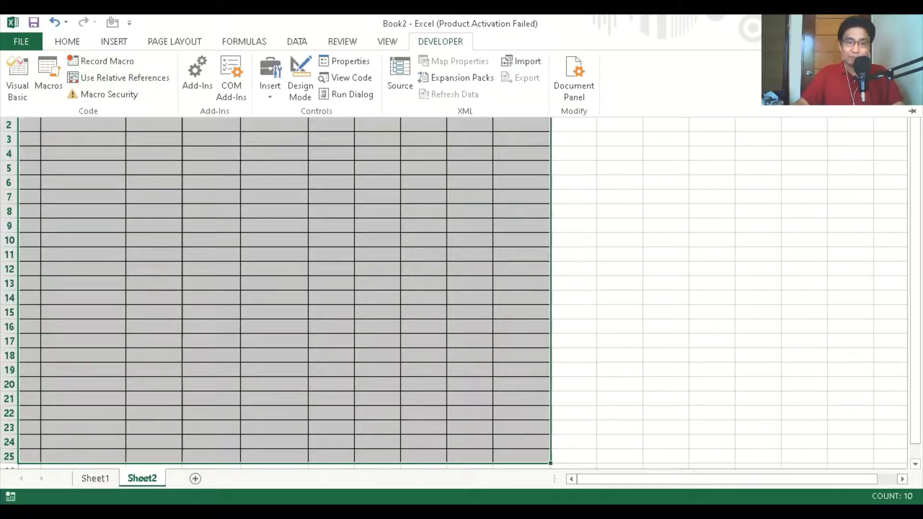
# Rename Sheet2 as "Section E"
pyautogui.doubleClick(143, 478)
pyautogui.press('BackSpace')
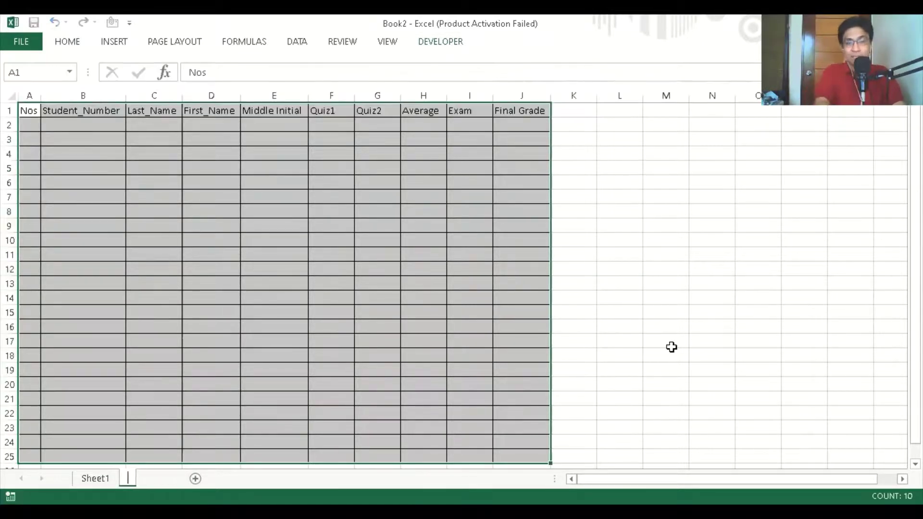
pyautogui.write('Section @')
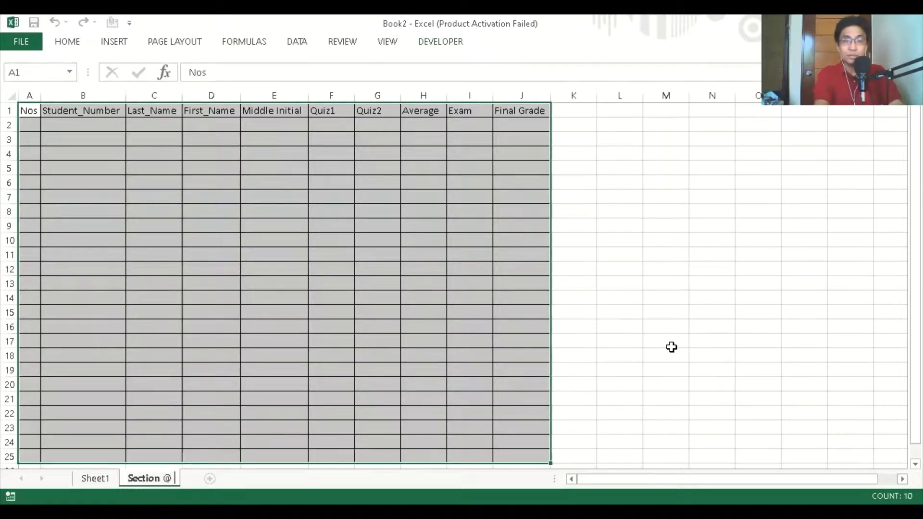
pyautogui.press('Return')
pyautogui.write('E')
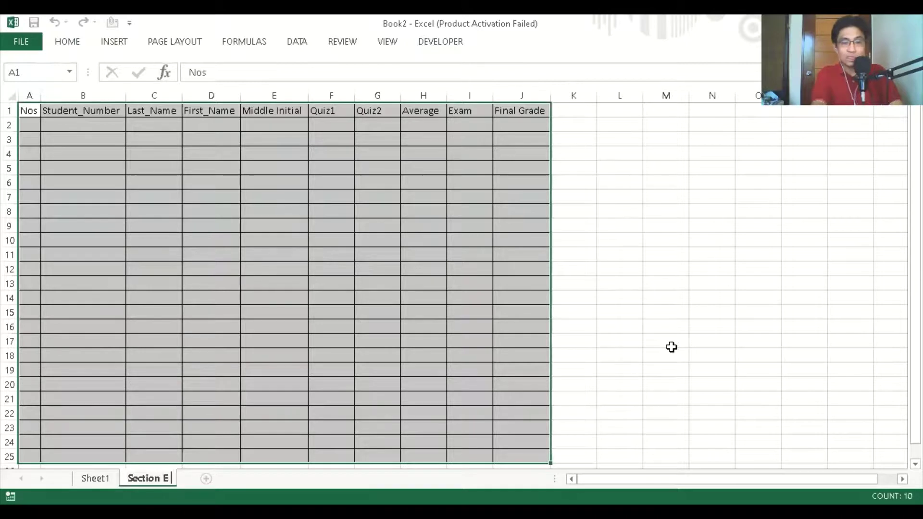
pyautogui.press('Return')
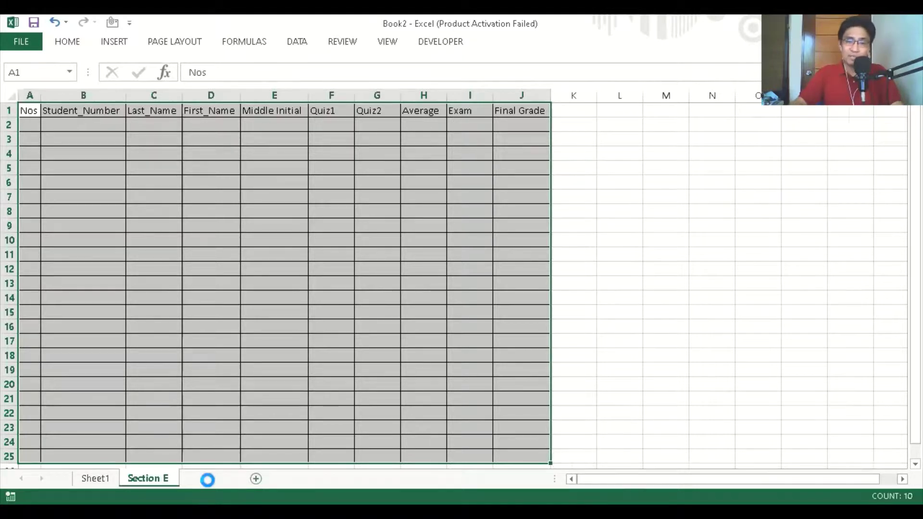
# Add a new worksheet after Section E and name it "Section F"
pyautogui.click(208, 478)
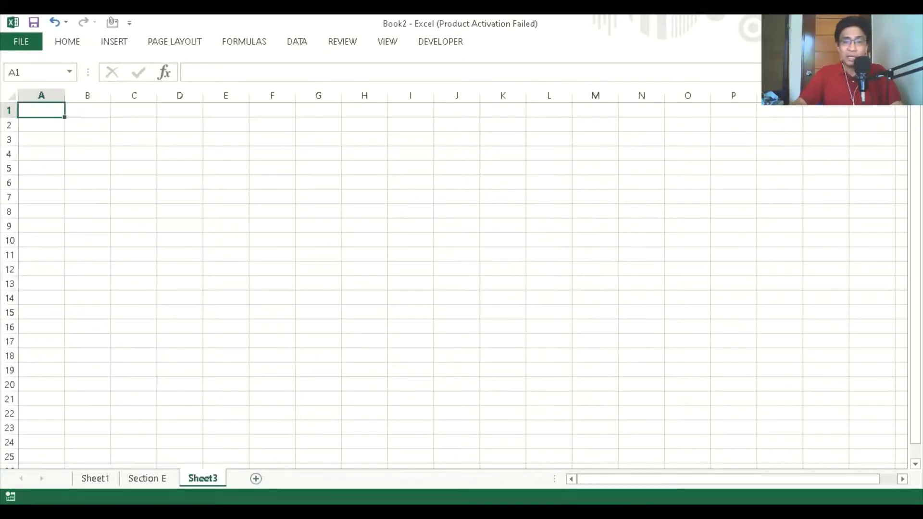
pyautogui.doubleClick(215, 479)
pyautogui.press('BackSpace')
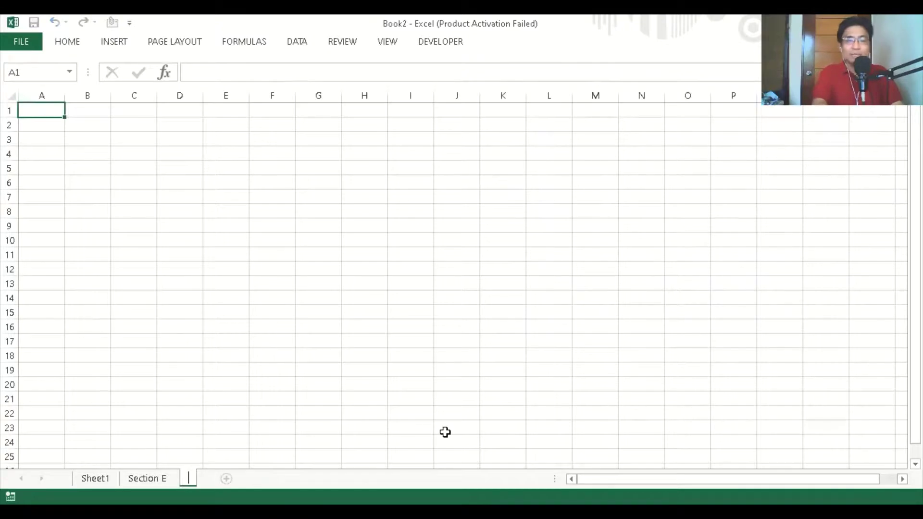
pyautogui.write('SEction')
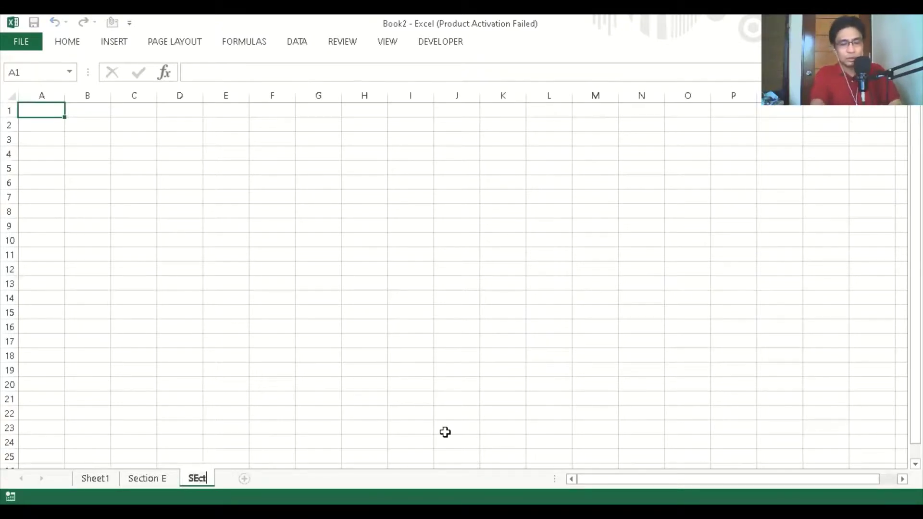
pyautogui.press('BackSpace')
pyautogui.press('BackSpace')
pyautogui.press('BackSpace')
pyautogui.press('BackSpace')
pyautogui.press('BackSpace')
pyautogui.press('BackSpace')
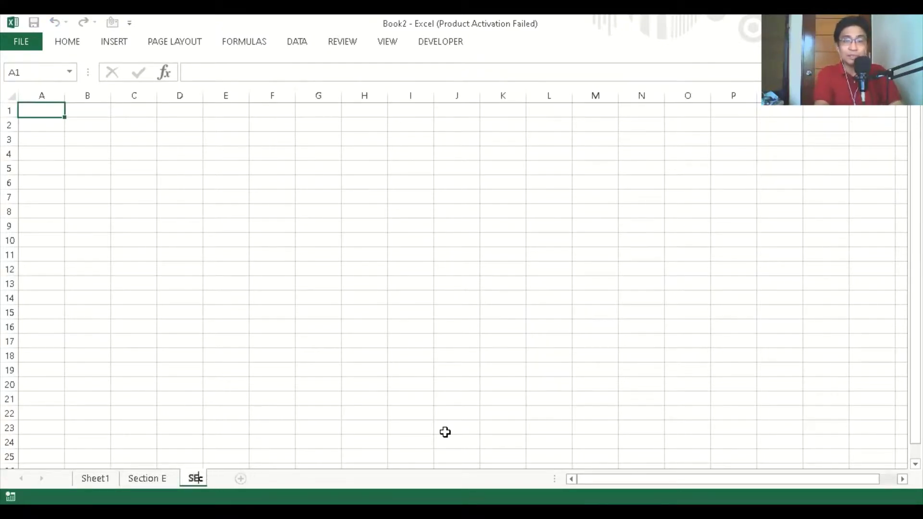
pyautogui.write('ection F')
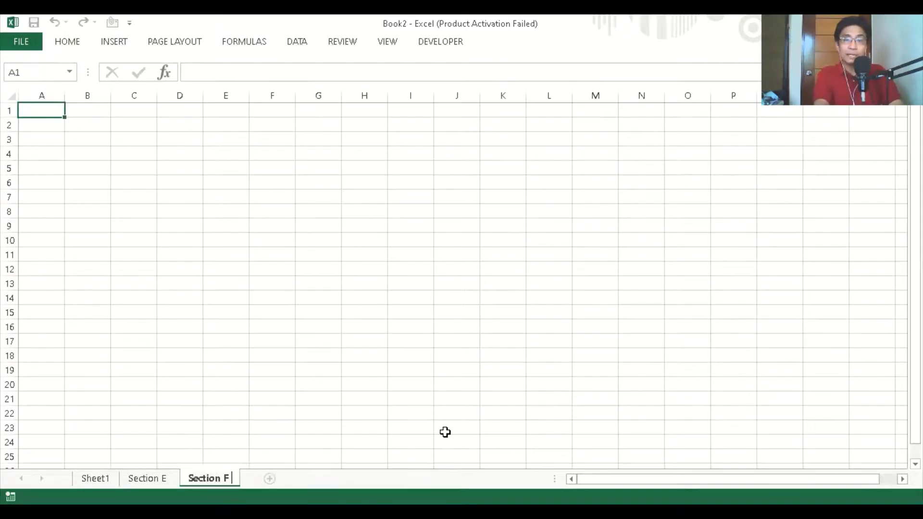
pyautogui.press('Return')
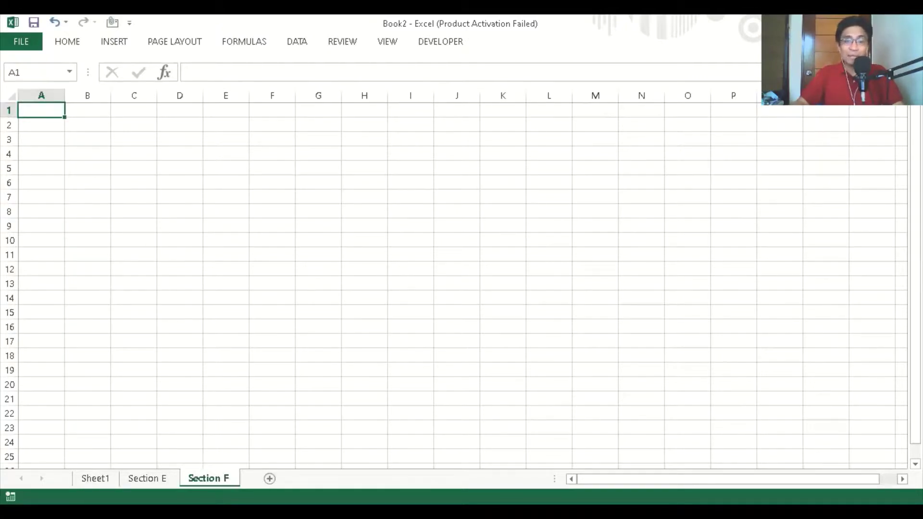
# Run Practice_Macro on the empty Section F sheet
pyautogui.click(147, 479)
pyautogui.click(206, 478)
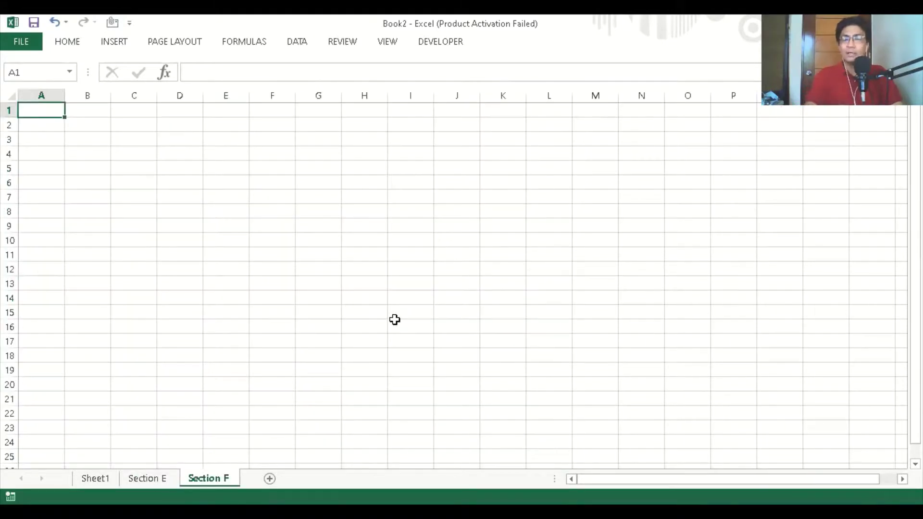
pyautogui.click(431, 47)
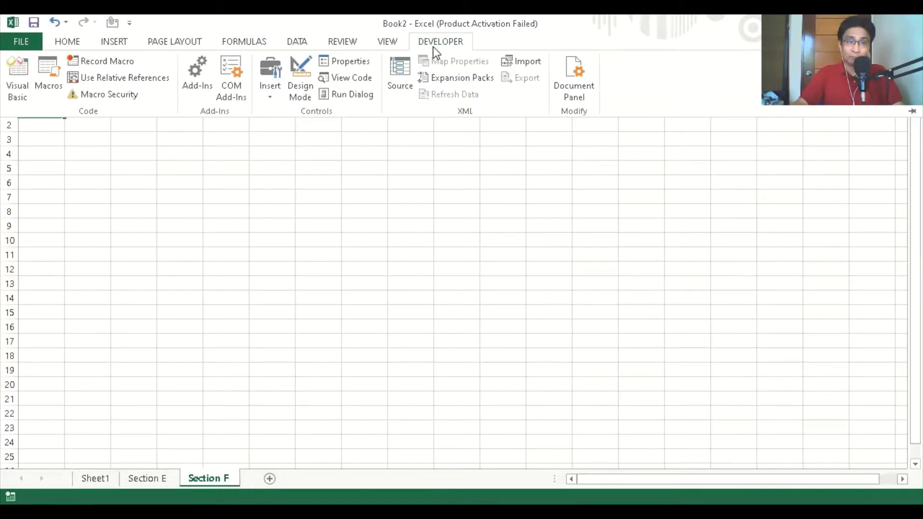
pyautogui.click(50, 85)
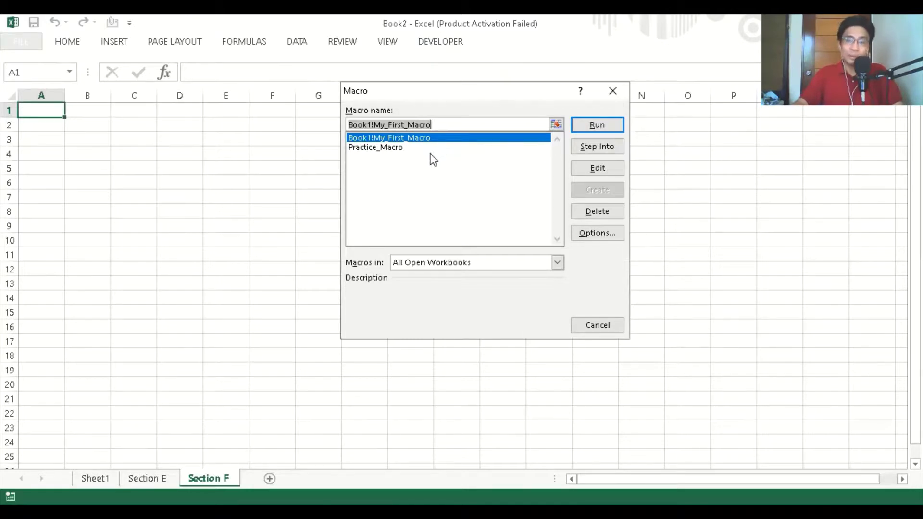
pyautogui.click(398, 149)
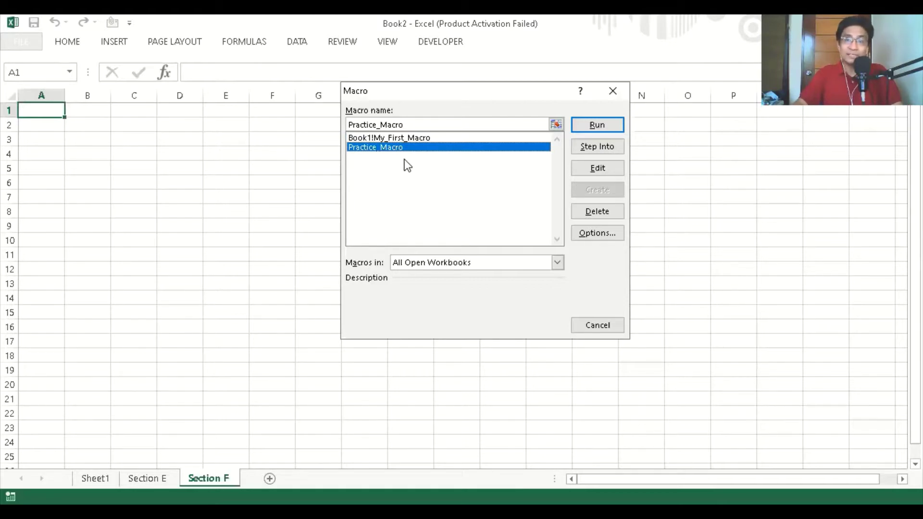
pyautogui.click(606, 128)
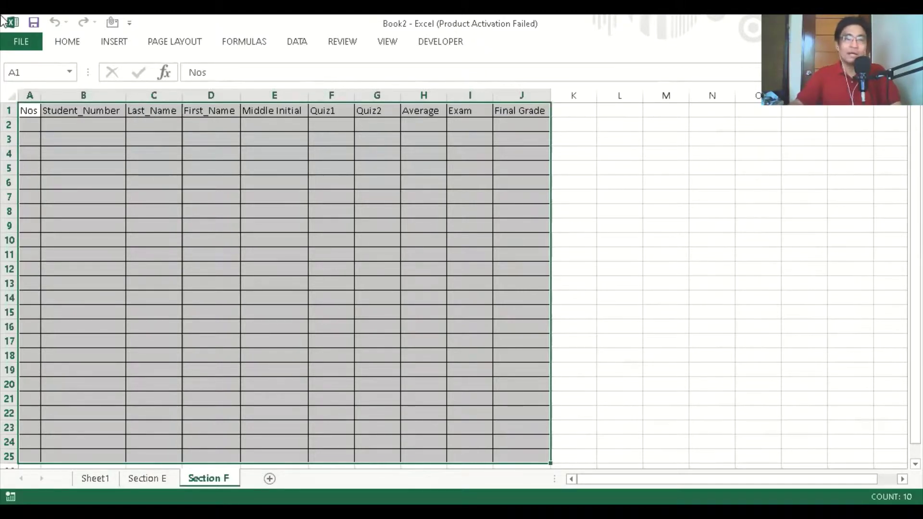
# Open Practice_Macro for editing in the Visual Basic editor and reposition its code window near the project list
pyautogui.click(451, 44)
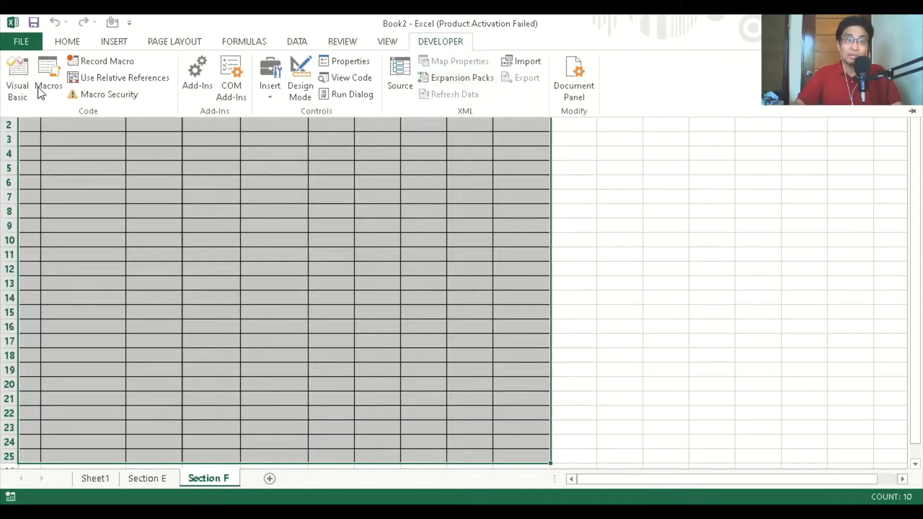
pyautogui.click(56, 77)
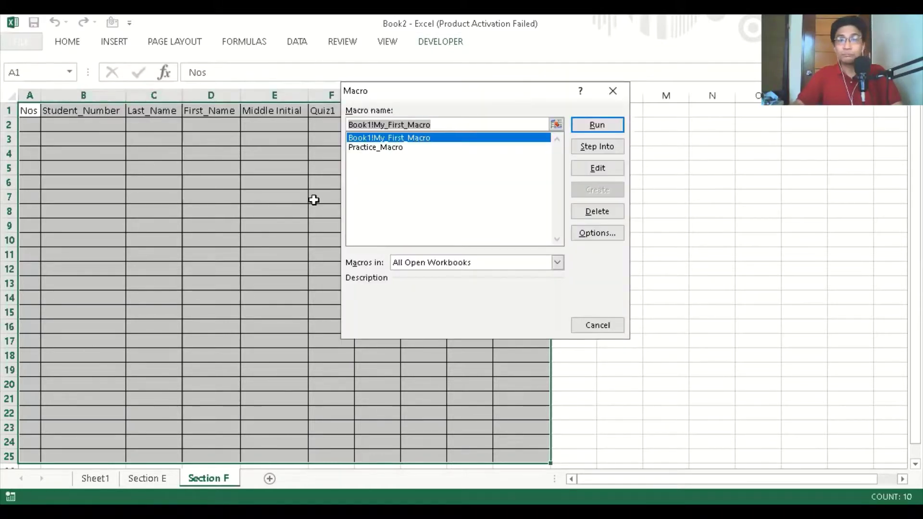
pyautogui.click(382, 148)
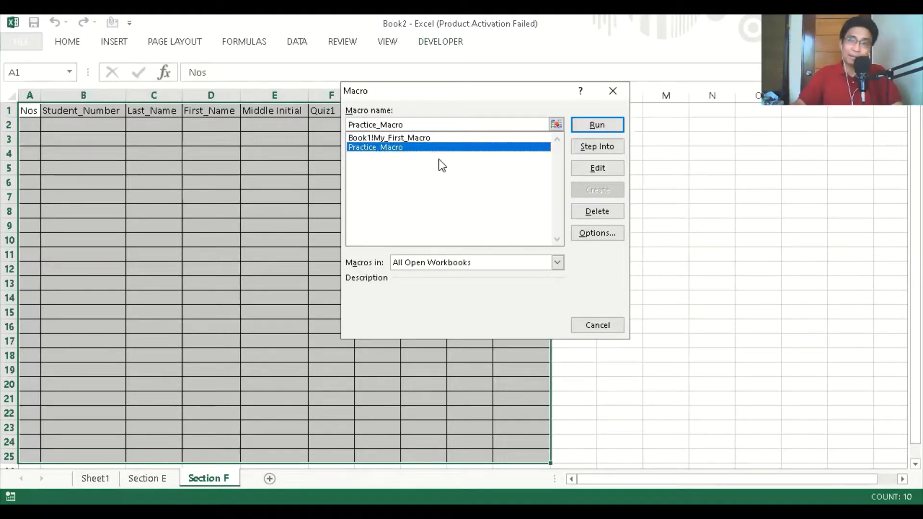
pyautogui.click(604, 169)
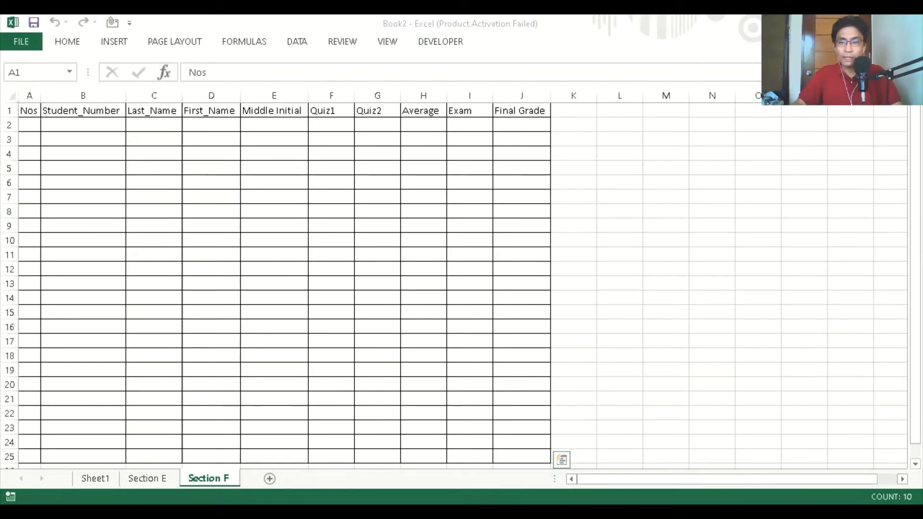
pyautogui.hotkey('alt', 'Tab')
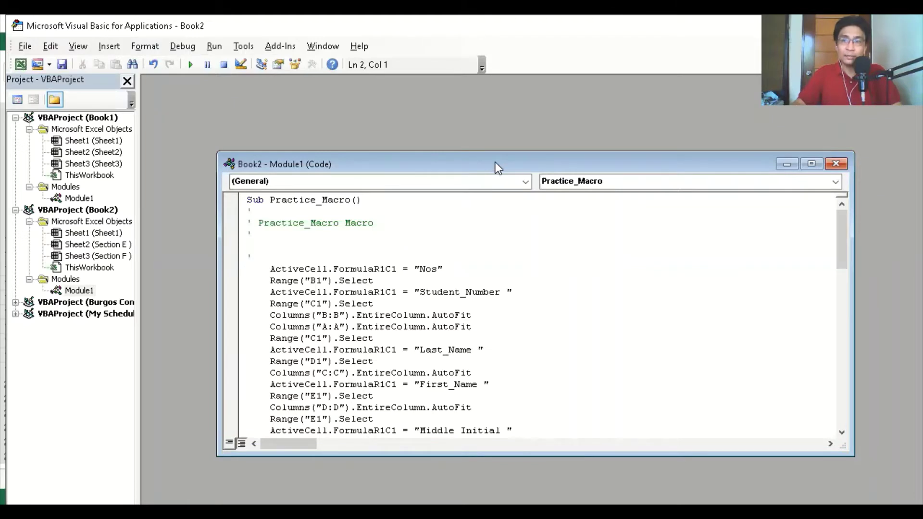
pyautogui.moveTo(491, 160); pyautogui.dragTo(415, 81)
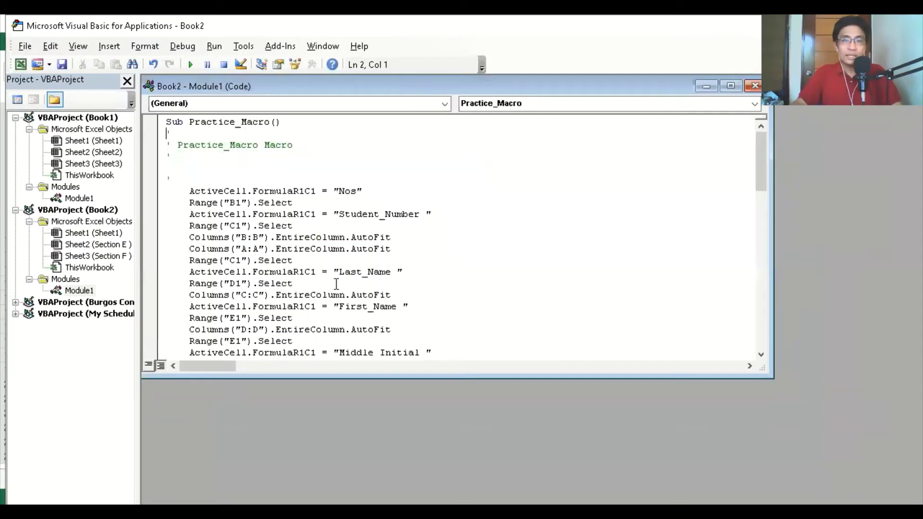
# Skim the recorded Practice_Macro code from beginning to end and return to its start
pyautogui.scroll(-5, 335, 288)
pyautogui.scroll(-8, 335, 289)
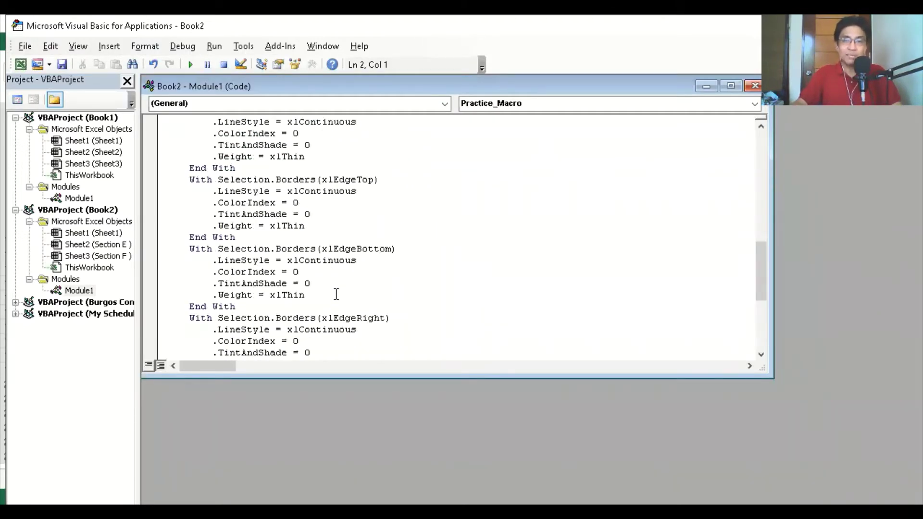
pyautogui.scroll(-6, 336, 296)
pyautogui.scroll(13, 338, 307)
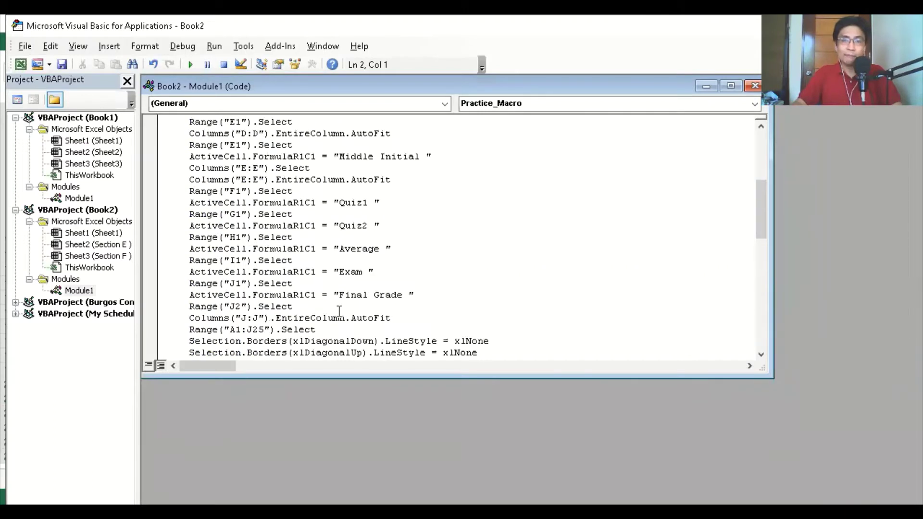
pyautogui.scroll(6, 339, 311)
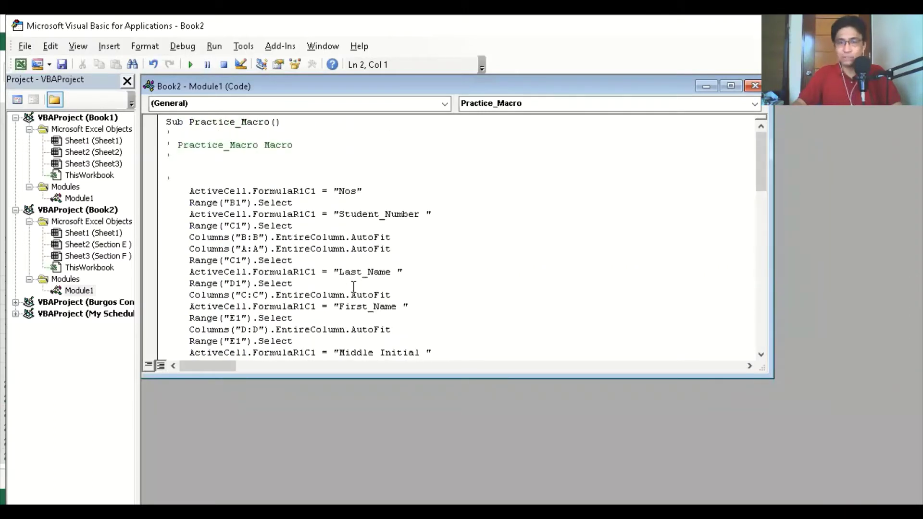
# Examine the first ActiveCell.FormulaR1C1 statement, which enters the "Nos" header
pyautogui.click(227, 214)
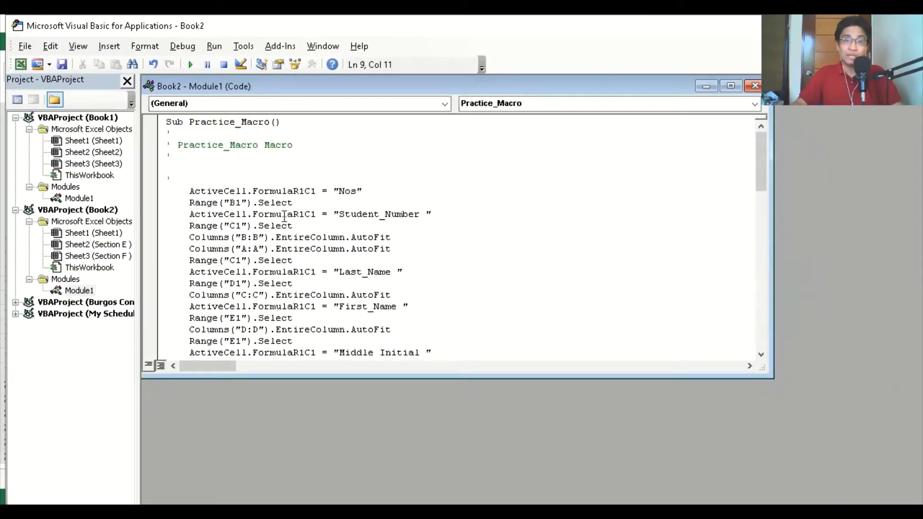
pyautogui.click(259, 191)
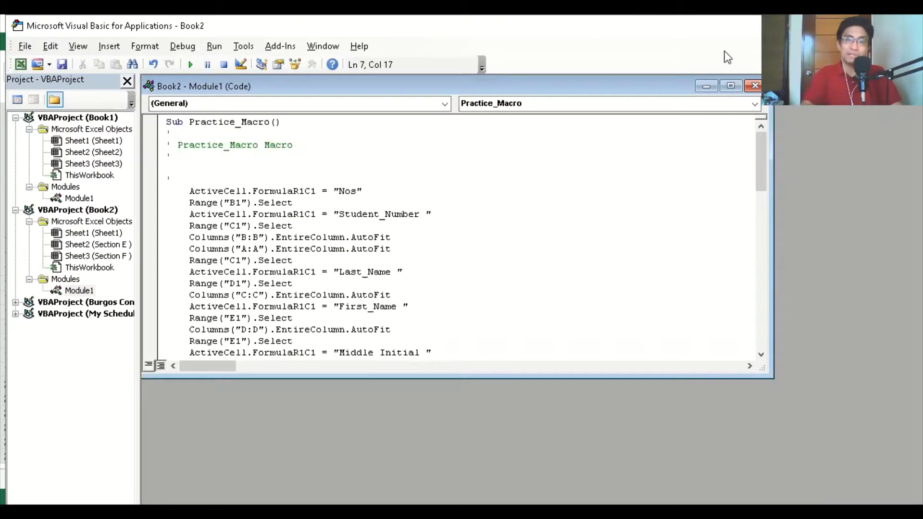
pyautogui.press('Left')
pyautogui.press('Right')
pyautogui.press('Right')
pyautogui.press('Right')
pyautogui.press('Right')
pyautogui.press('Right')
pyautogui.press('Right')
pyautogui.press('Right')
pyautogui.press('Right')
pyautogui.press('Right')
pyautogui.press('Right')
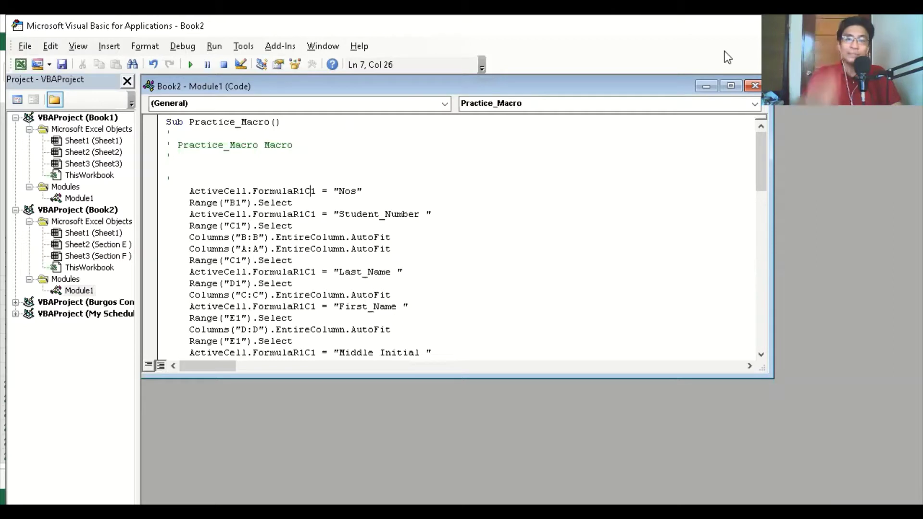
pyautogui.press('Right')
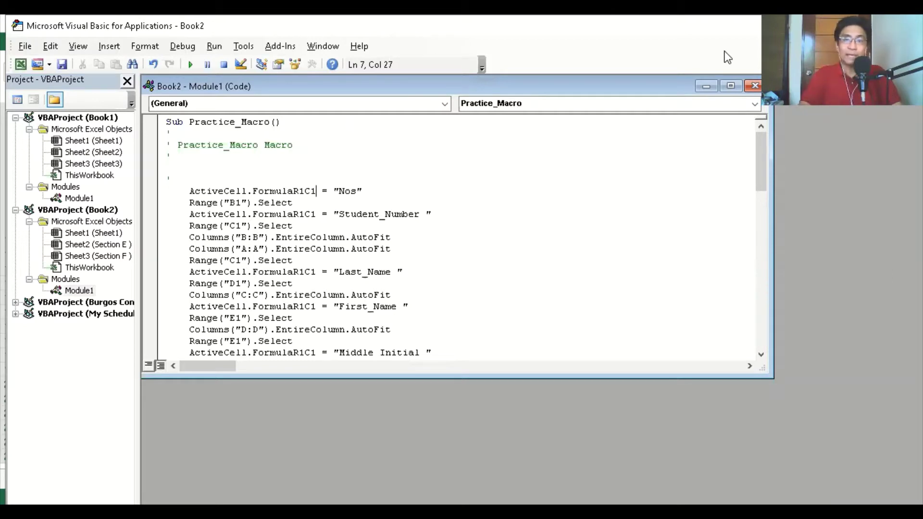
pyautogui.press('Right')
pyautogui.press('Left')
pyautogui.press('Left')
pyautogui.press('Left')
pyautogui.press('Left')
pyautogui.press('Left')
pyautogui.press('Left')
pyautogui.press('Left')
pyautogui.press('Left')
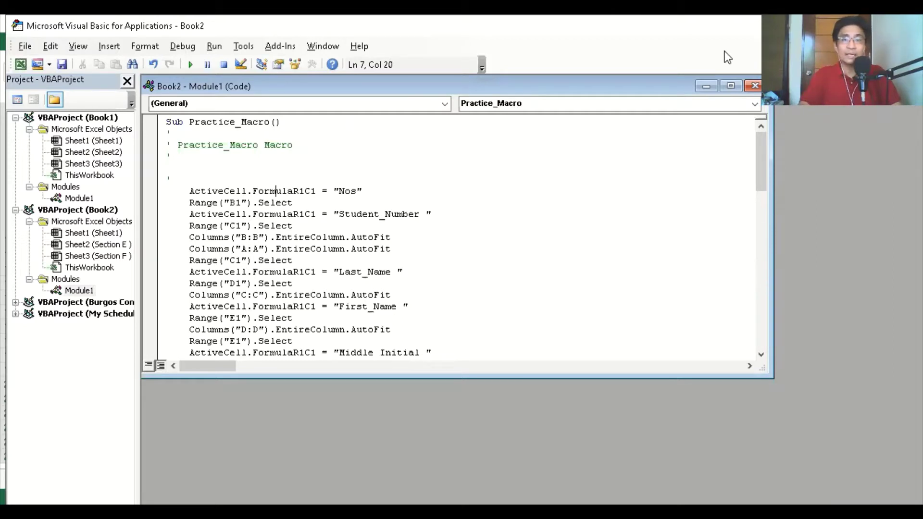
pyautogui.press('Left')
pyautogui.press('Left')
pyautogui.press('Left')
pyautogui.press('Left')
pyautogui.press('Left')
# Examine the remaining header, AutoFit and border statements through the end of Practice_Macro, and switch away from the code editor
pyautogui.press('Down')
pyautogui.press('Down')
pyautogui.press('Down')
pyautogui.press('Down')
pyautogui.press('Down')
pyautogui.press('Down')
pyautogui.press('Down')
pyautogui.press('Down')
pyautogui.press('Down')
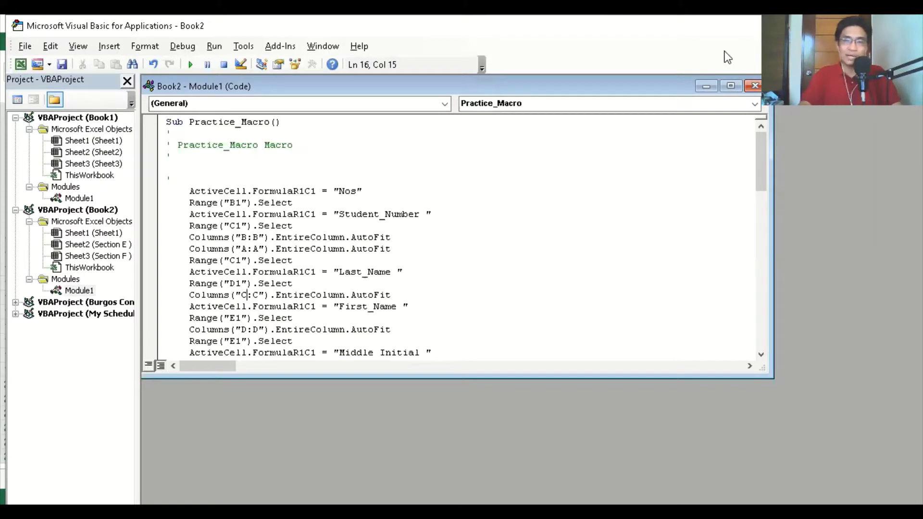
pyautogui.press('Down')
pyautogui.press('Down')
pyautogui.press('Down')
pyautogui.press('Down')
pyautogui.press('Down')
pyautogui.press('Down')
pyautogui.press('Down')
pyautogui.press('Down')
pyautogui.press('Down')
pyautogui.press('Down')
pyautogui.press('Down')
pyautogui.press('Down')
pyautogui.press('Down')
pyautogui.press('Down')
pyautogui.press('Down')
pyautogui.press('Down')
pyautogui.press('Down')
pyautogui.press('Down')
pyautogui.press('Down')
pyautogui.press('Down')
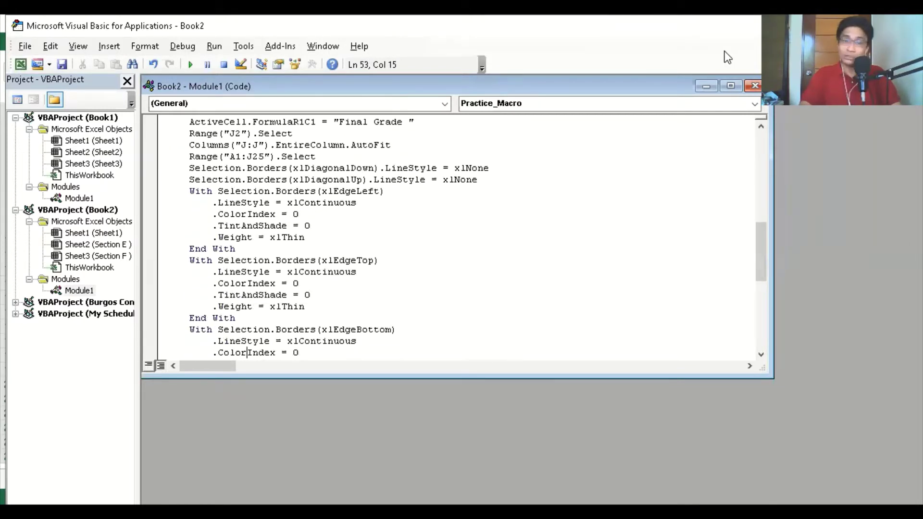
pyautogui.press('Down')
pyautogui.press('Down')
pyautogui.press('Down')
pyautogui.press('Down')
pyautogui.press('Down')
pyautogui.press('Down')
pyautogui.press('Down')
pyautogui.press('Down')
pyautogui.press('Down')
pyautogui.press('Down')
pyautogui.press('Down')
pyautogui.press('Down')
pyautogui.press('Down')
pyautogui.press('Down')
pyautogui.press('Down')
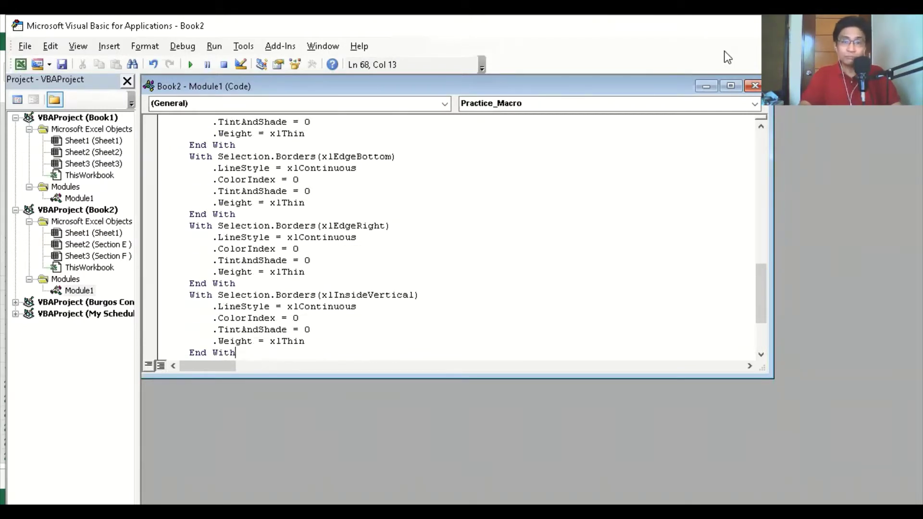
pyautogui.press('Down')
pyautogui.press('Down')
pyautogui.press('Down')
pyautogui.press('Down')
pyautogui.press('Down')
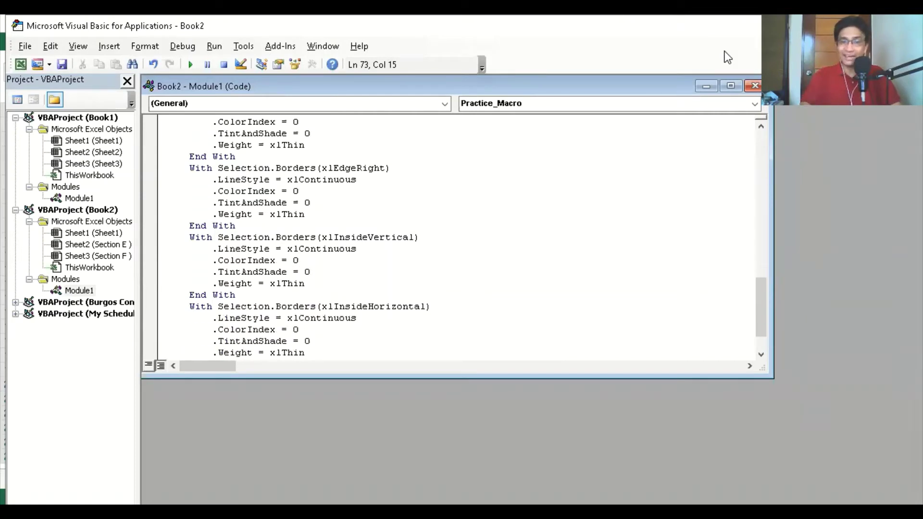
pyautogui.press('Down')
pyautogui.press('Down')
pyautogui.press('Down')
pyautogui.press('Down')
pyautogui.press('Up')
pyautogui.press('Up')
pyautogui.press('Up')
pyautogui.press('Up')
pyautogui.press('Up')
pyautogui.press('Up')
pyautogui.press('Up')
pyautogui.press('Up')
pyautogui.press('Up')
pyautogui.press('Up')
pyautogui.press('Up')
pyautogui.press('Up')
pyautogui.press('Up')
pyautogui.press('Up')
pyautogui.press('Up')
pyautogui.press('Up')
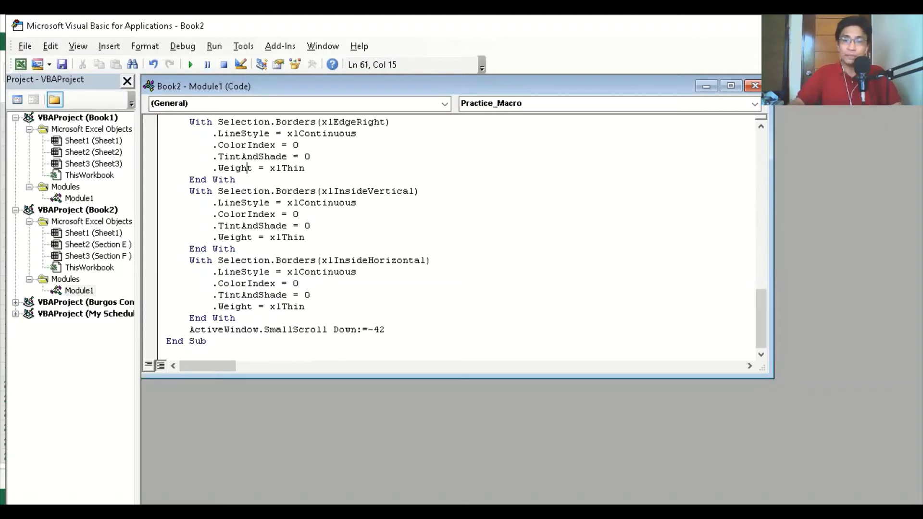
pyautogui.hotkey('alt', 'Tab')
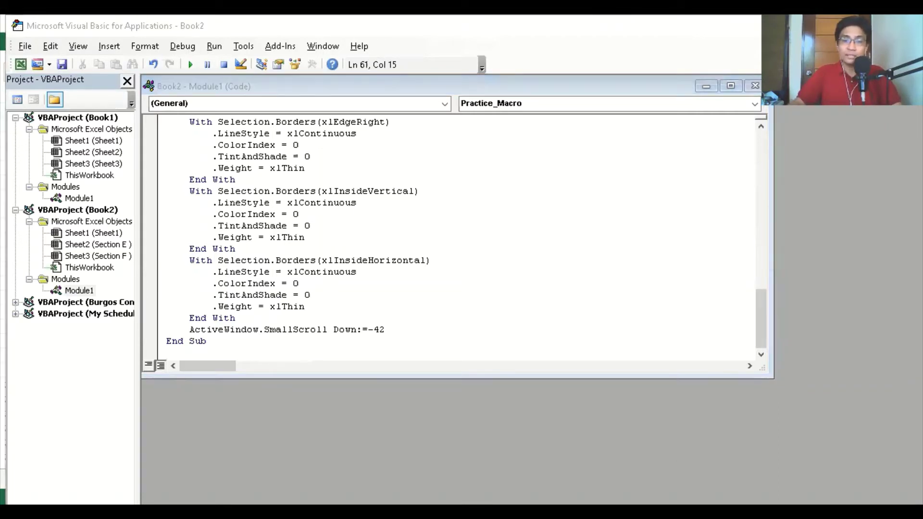